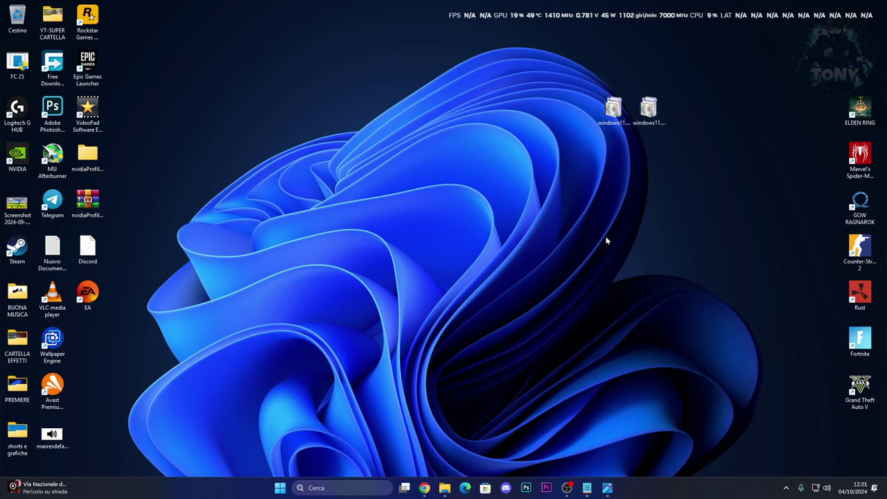
# Step: Open the advanced network settings and view the network reset (Ripristino della rete) page, then return to the advanced settings
pyautogui.click(588, 488)
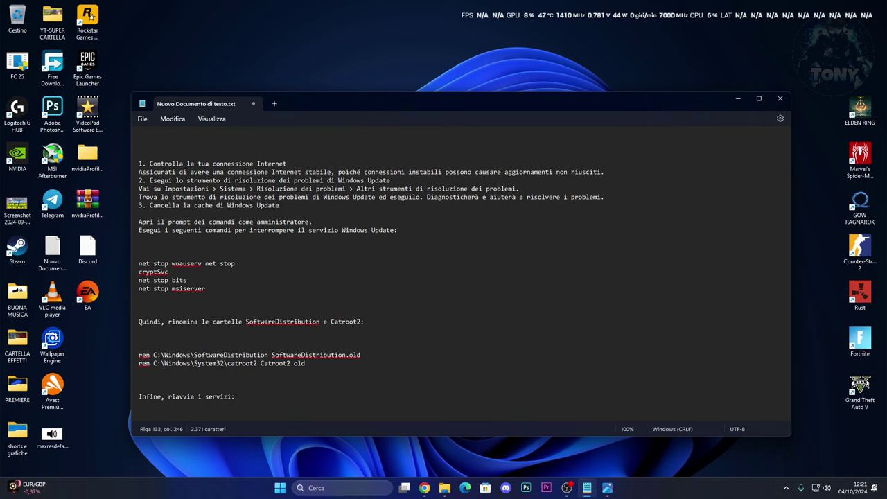
pyautogui.click(735, 102)
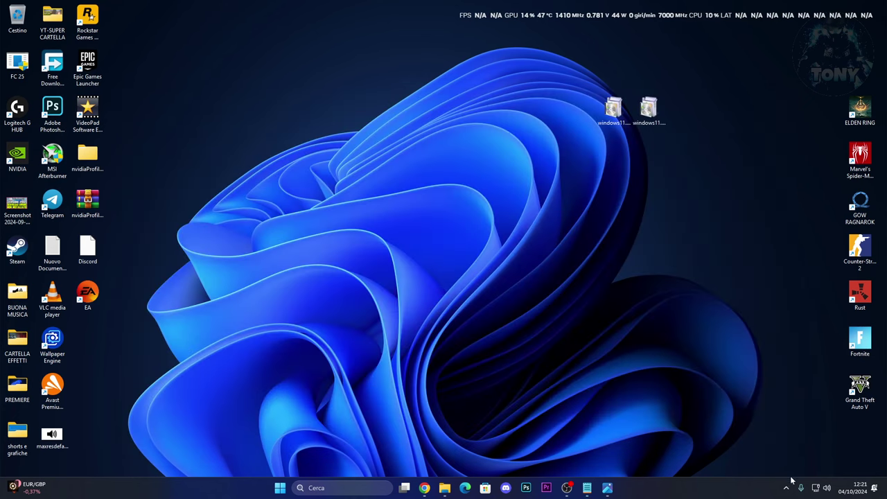
pyautogui.rightClick(816, 489)
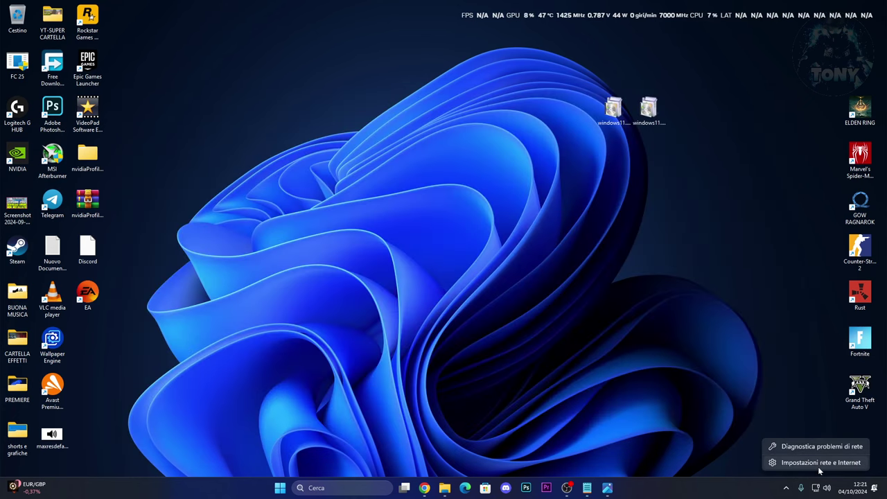
pyautogui.click(819, 469)
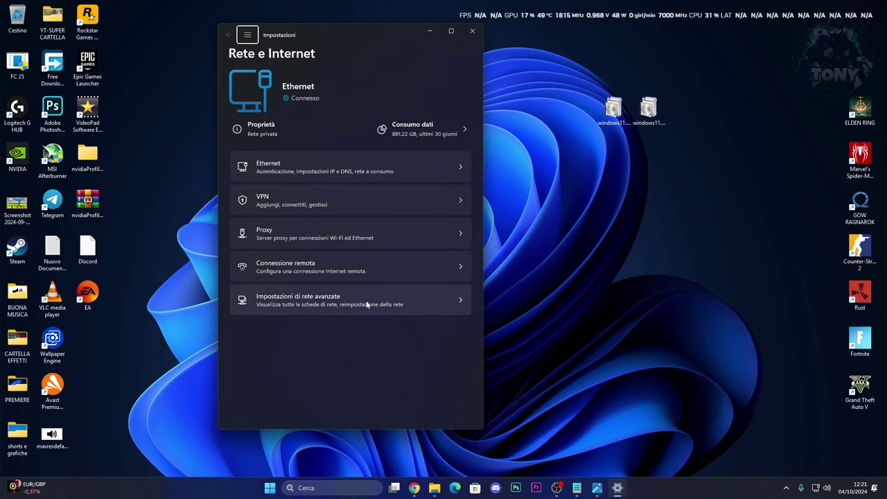
pyautogui.click(367, 300)
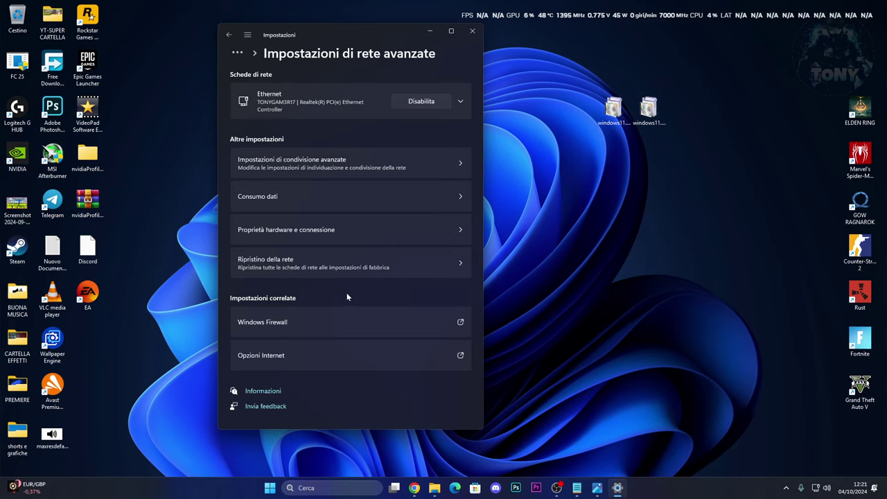
pyautogui.click(426, 275)
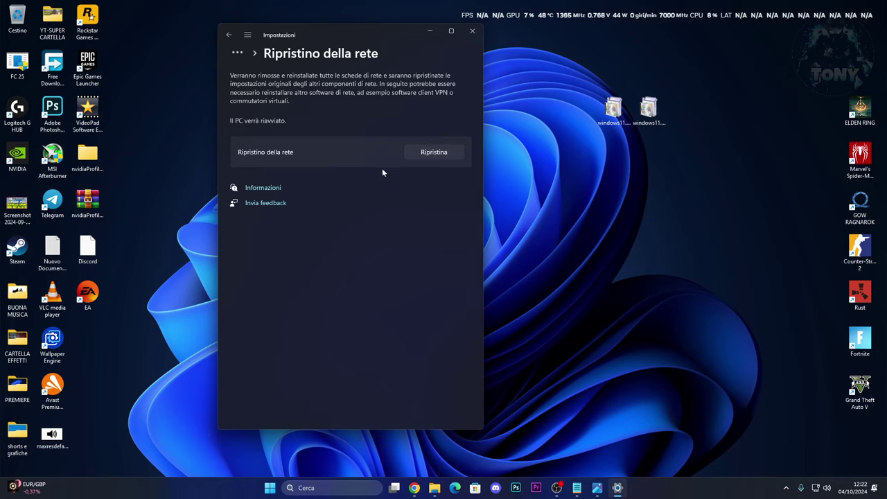
pyautogui.click(232, 37)
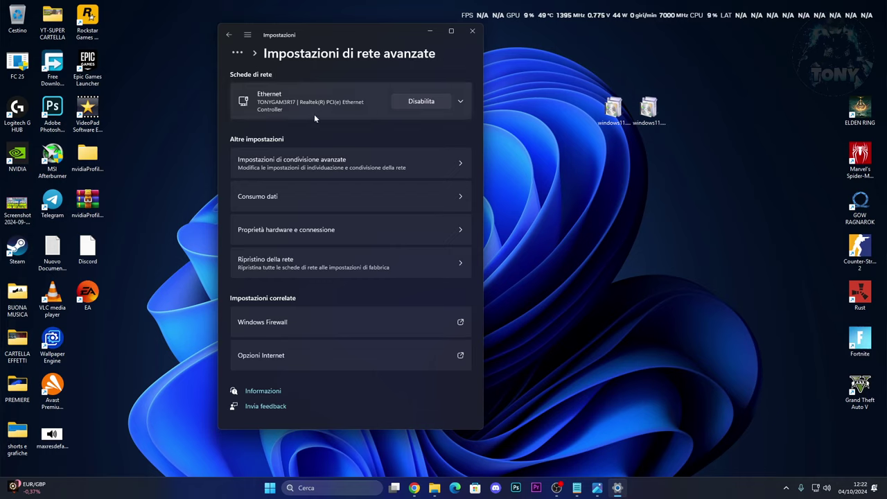
# Step: Set the Ethernet adapter's preferred IPv4 DNS server to 1.1.1.1, save the adapter properties and close Settings
pyautogui.click(334, 103)
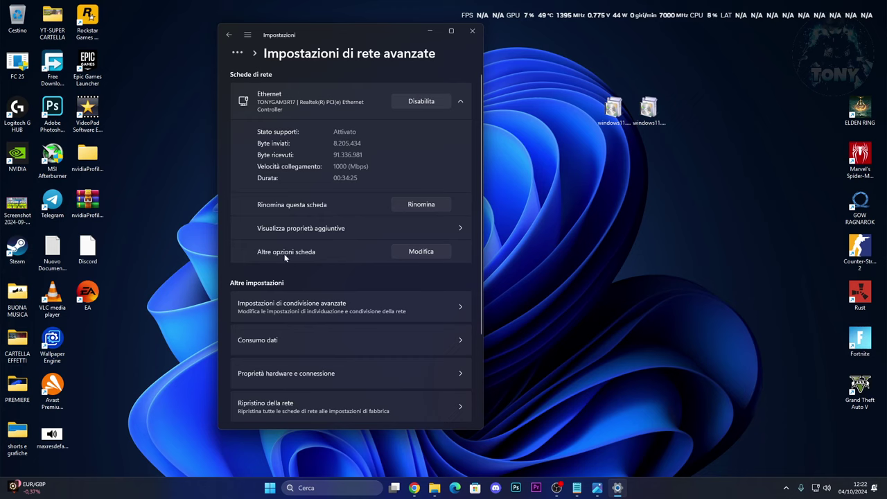
pyautogui.click(408, 256)
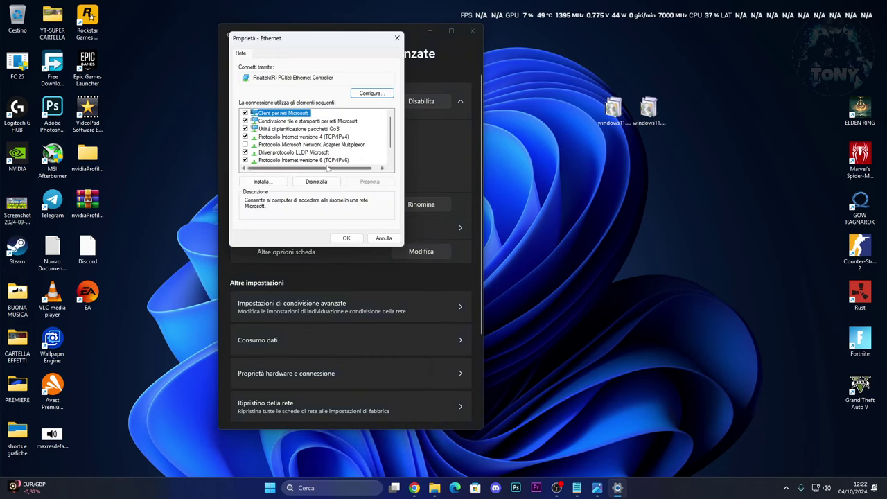
pyautogui.click(270, 137)
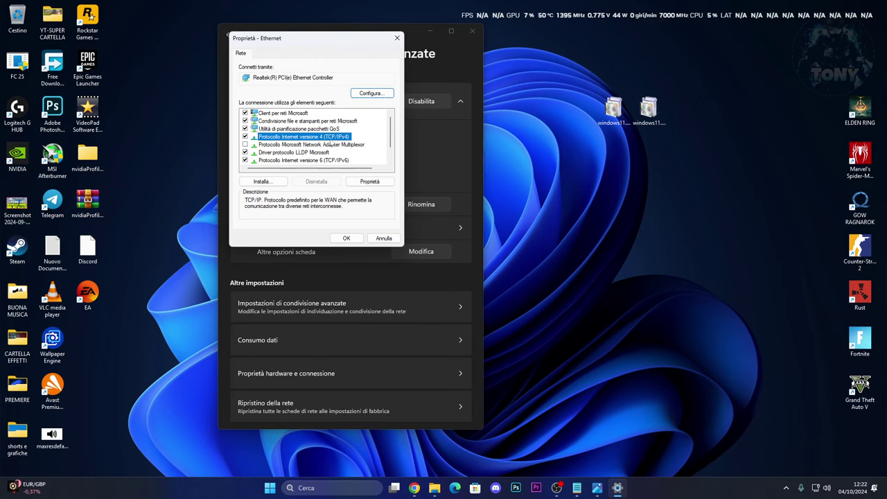
pyautogui.doubleClick(335, 138)
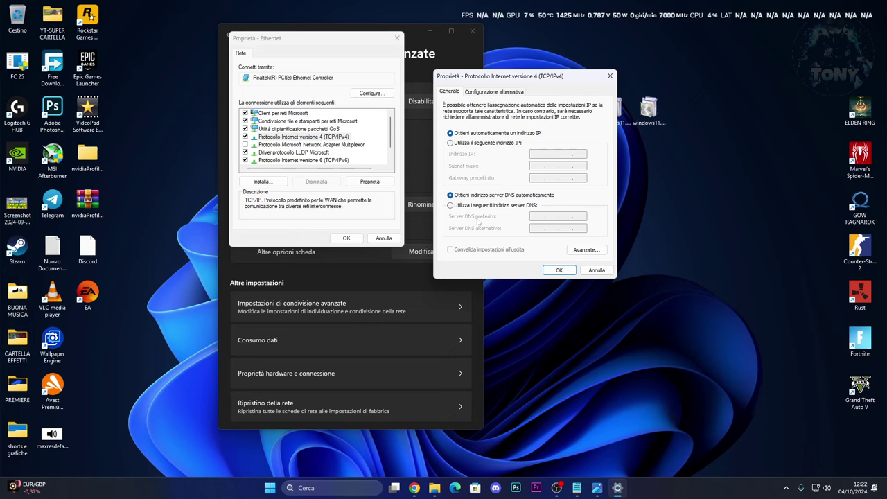
pyautogui.click(450, 206)
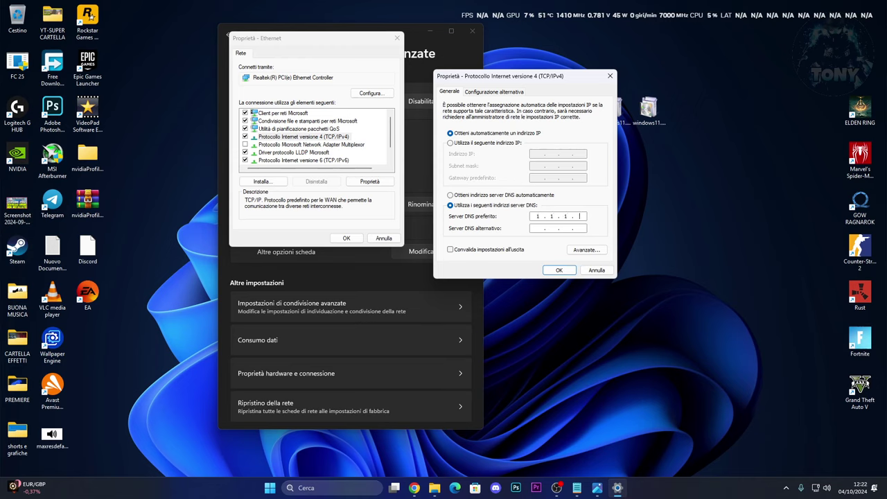
pyautogui.write('1')
pyautogui.click(559, 269)
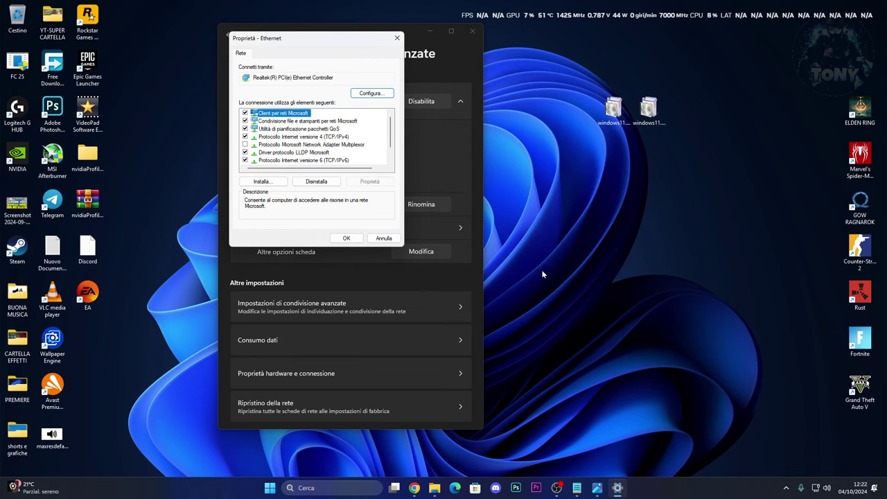
pyautogui.moveTo(334, 42); pyautogui.dragTo(607, 108)
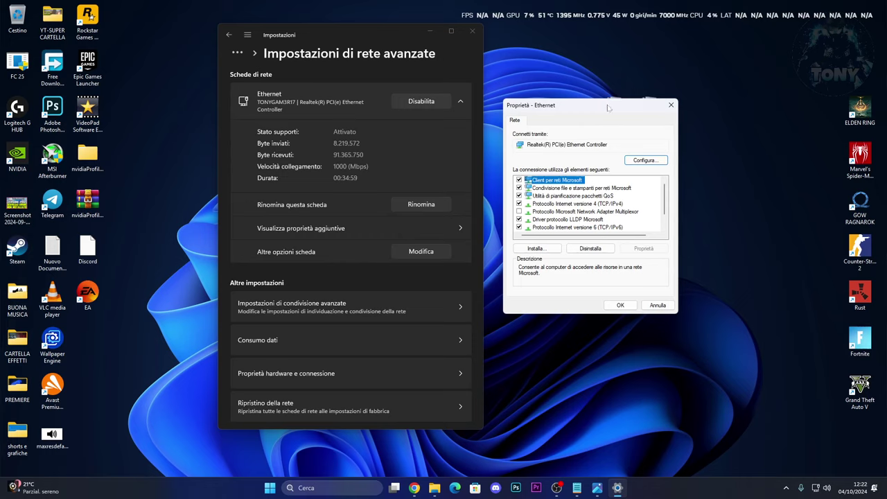
pyautogui.click(620, 305)
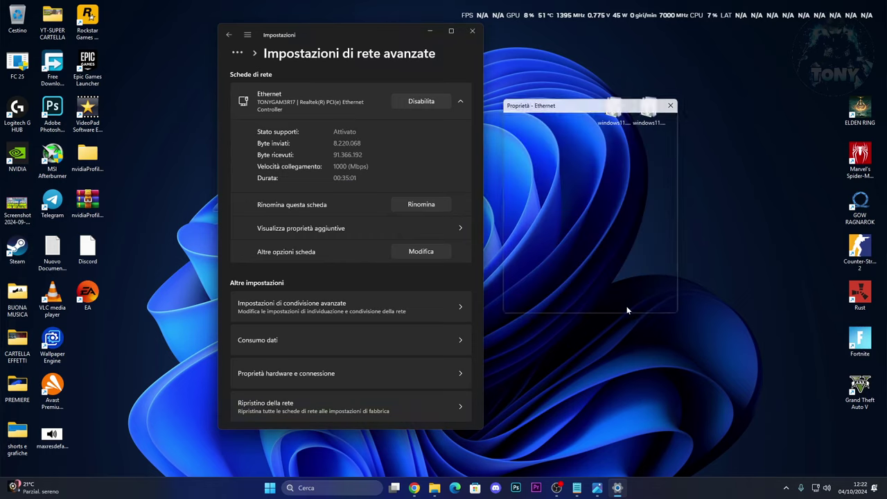
pyautogui.click(472, 31)
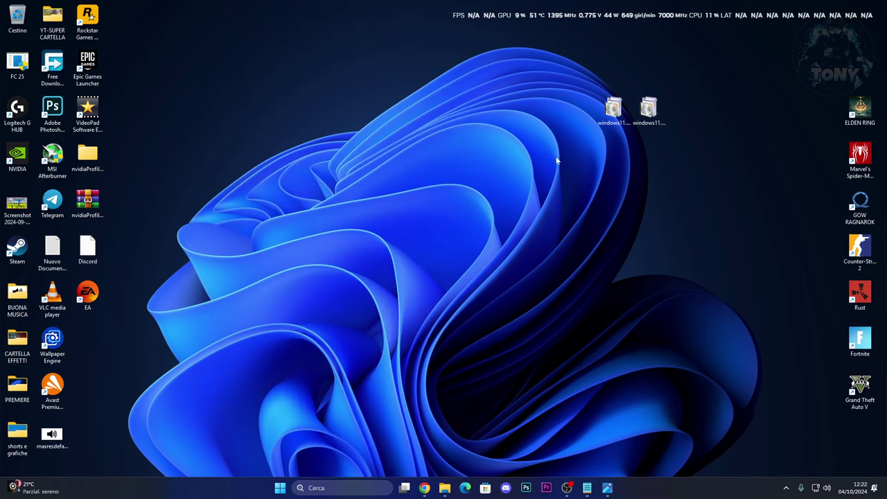
# Step: Find the other troubleshooters (Altri strumenti di risoluzione dei problemi) in the system settings and run the Windows Update one
pyautogui.click(587, 488)
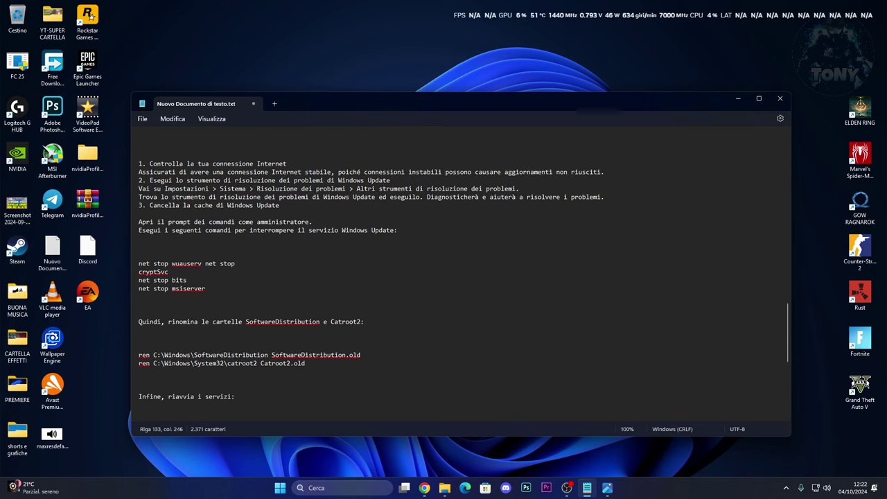
pyautogui.click(588, 488)
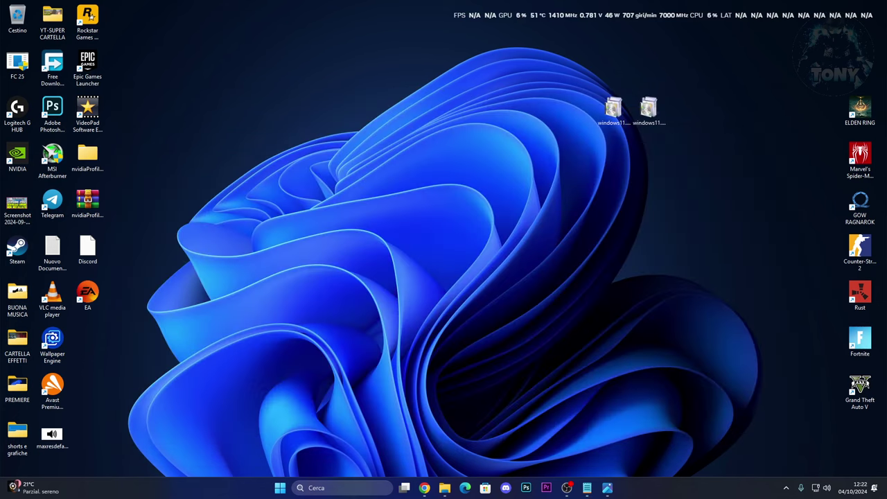
pyautogui.click(335, 488)
pyautogui.write('risol')
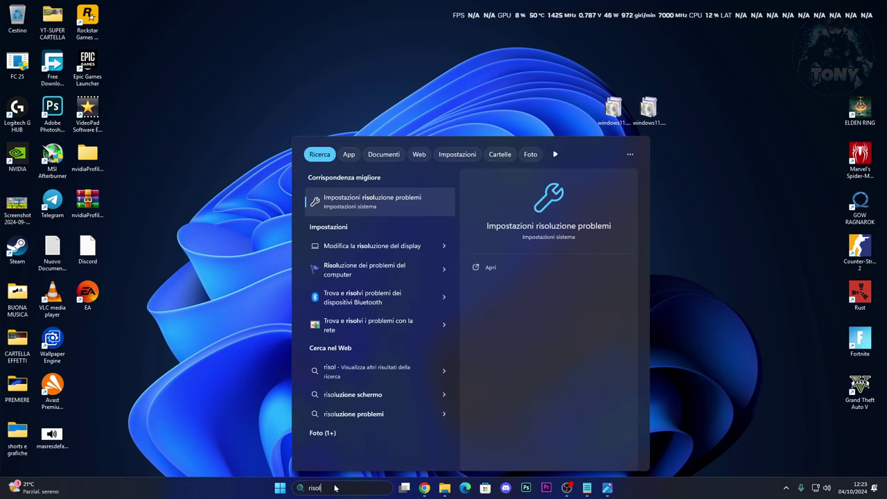
pyautogui.press('Return')
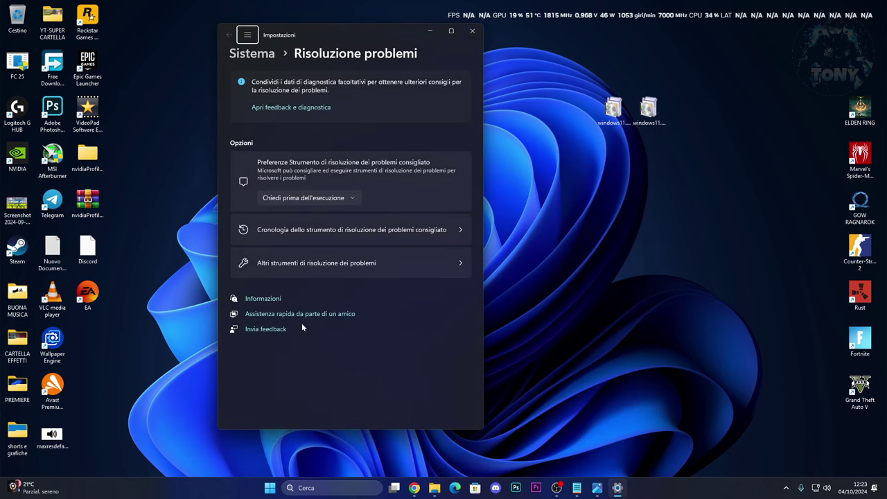
pyautogui.click(324, 261)
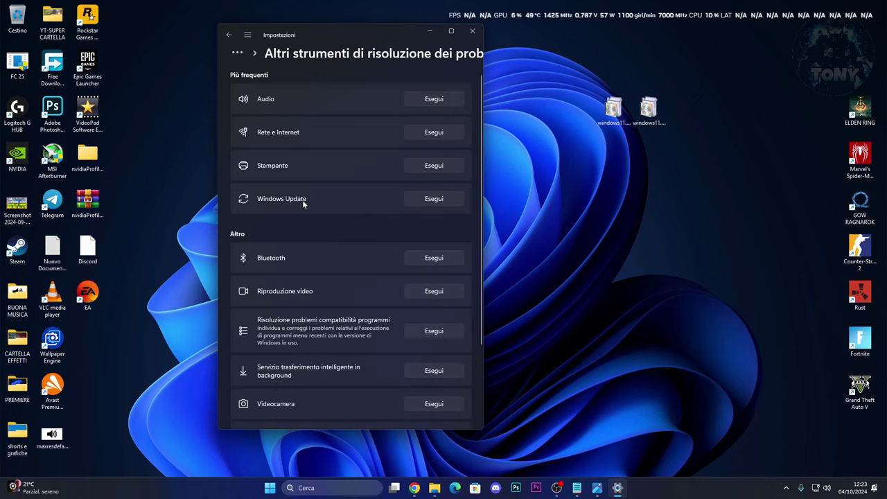
pyautogui.click(427, 200)
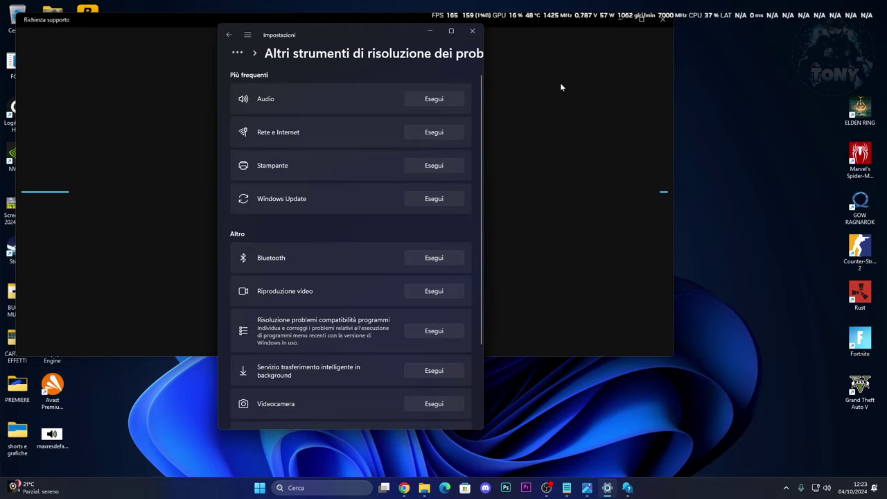
# Step: Report being unable to download, install or uninstall an update, allow the automatic Windows Update diagnostics, and minimize the support and settings windows
pyautogui.click(538, 23)
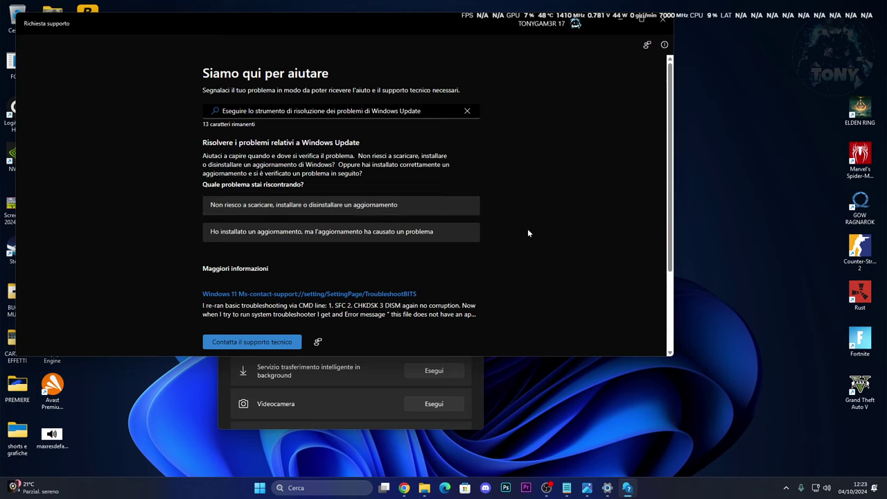
pyautogui.click(330, 209)
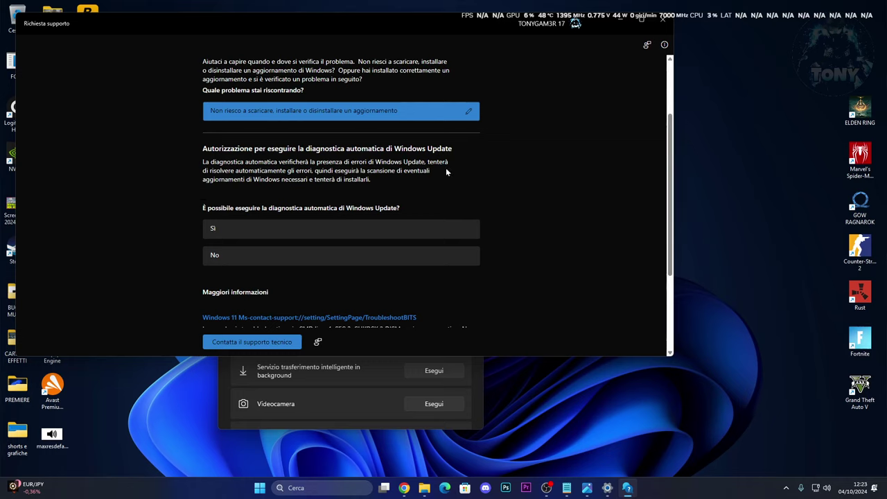
pyautogui.click(236, 227)
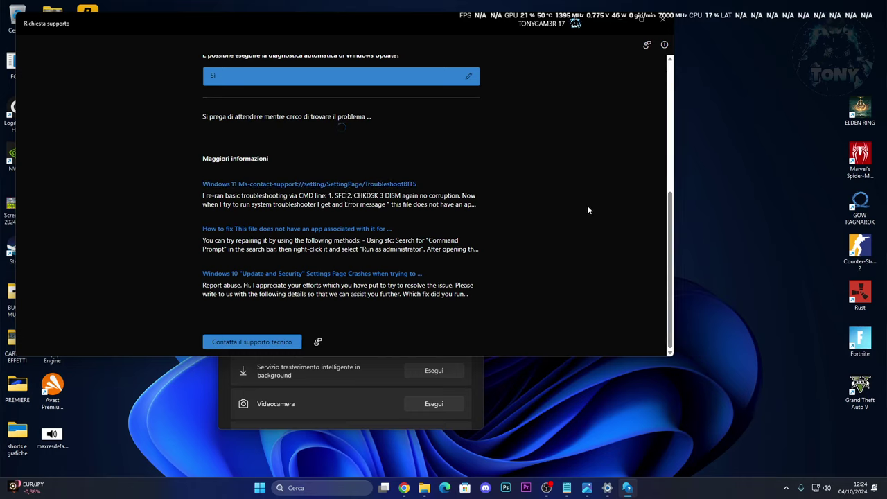
pyautogui.scroll(1, 586, 212)
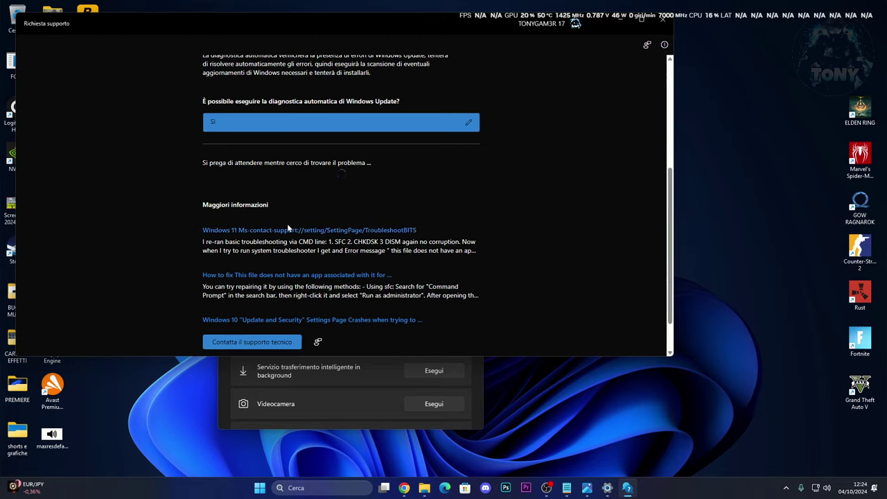
pyautogui.scroll(2, 392, 258)
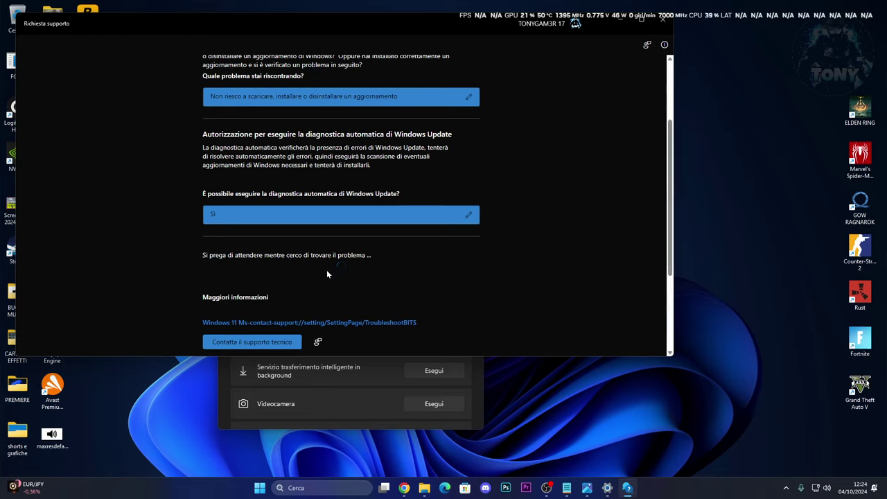
pyautogui.click(620, 19)
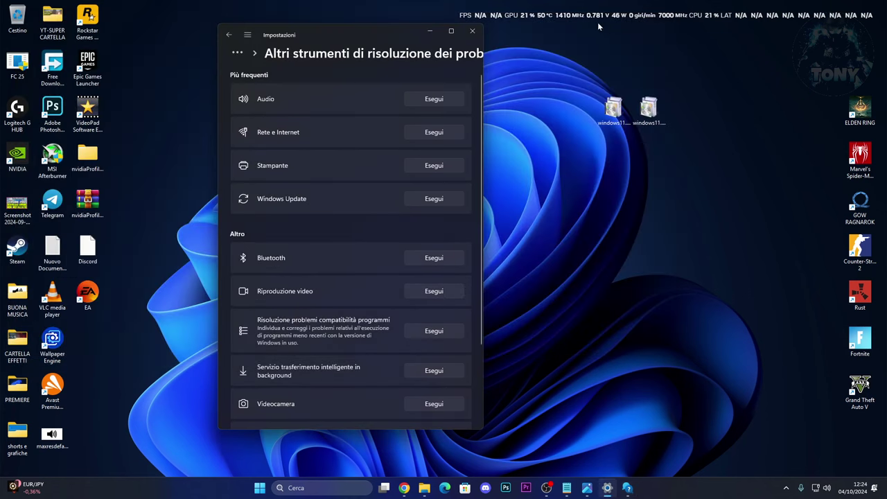
pyautogui.click(432, 36)
# Step: Open the C:\Windows\SoftwareDistribution folder in File Explorer
pyautogui.click(424, 488)
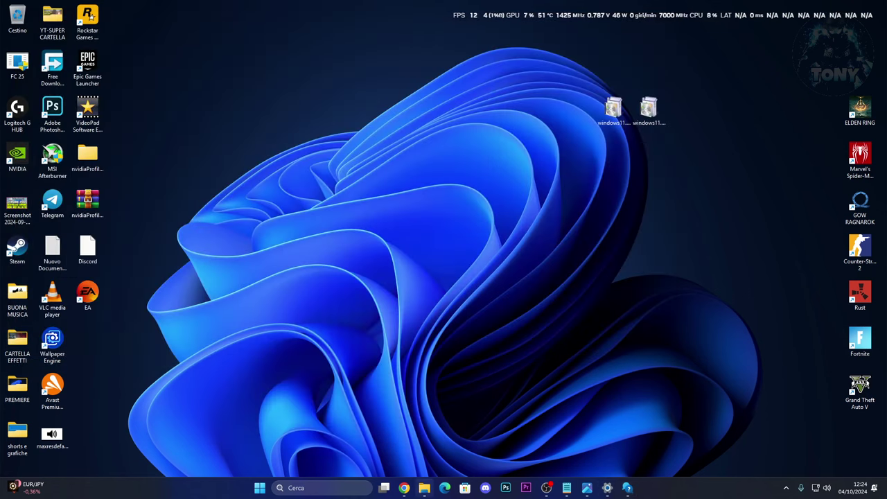
pyautogui.scroll(-2, 154, 297)
pyautogui.click(132, 307)
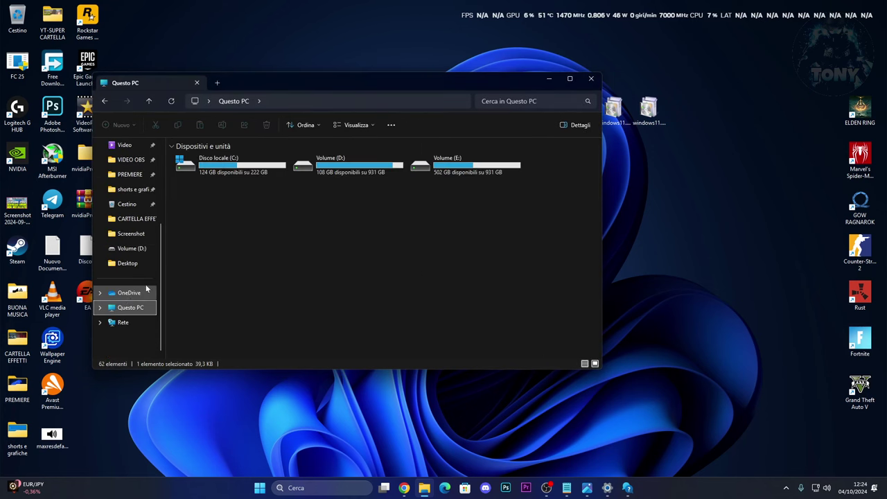
pyautogui.doubleClick(257, 165)
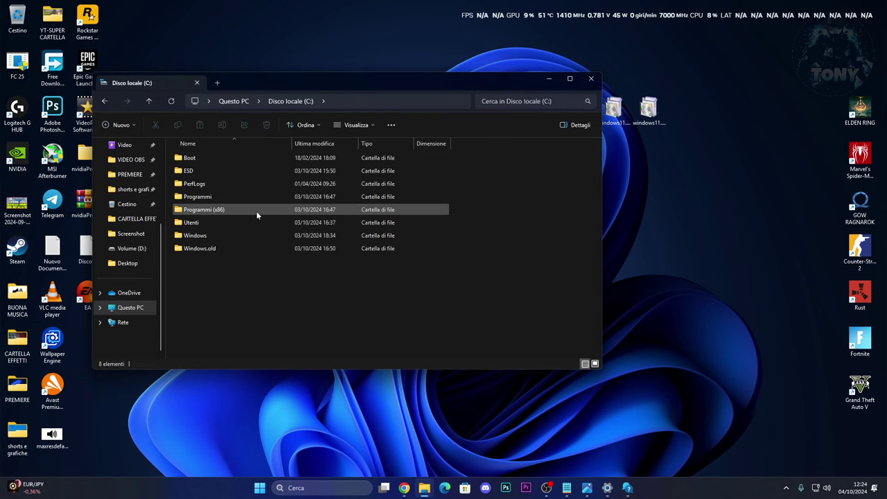
pyautogui.doubleClick(234, 235)
pyautogui.scroll(-8, 253, 223)
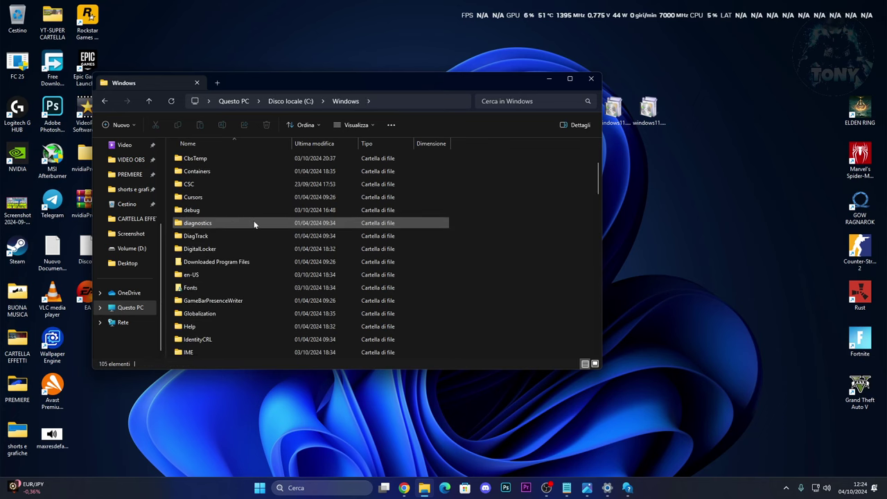
pyautogui.scroll(-8, 251, 222)
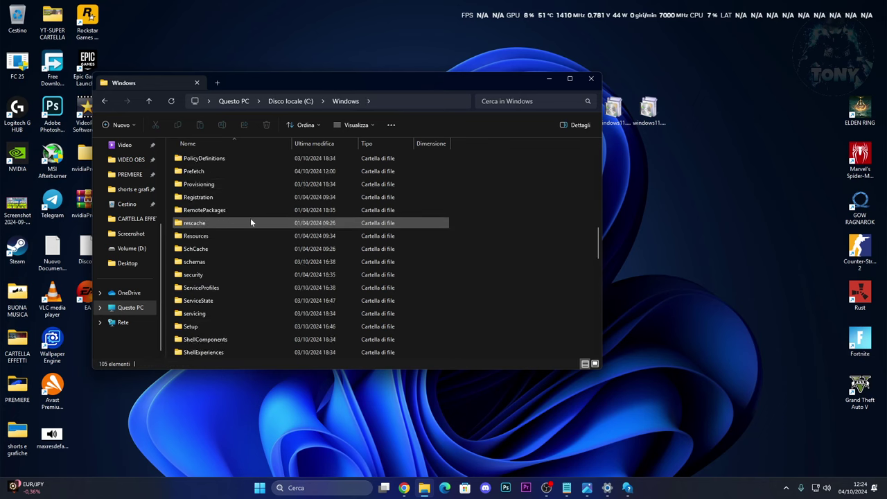
pyautogui.scroll(-1, 251, 223)
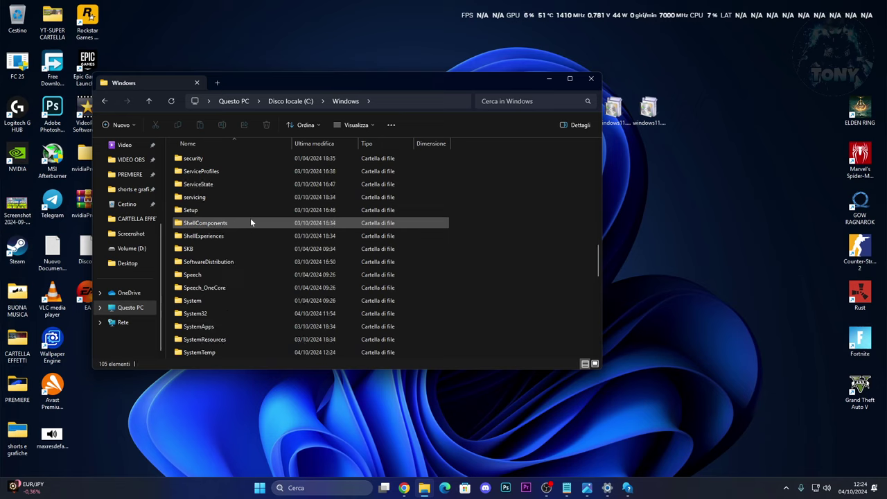
pyautogui.click(239, 261)
pyautogui.doubleClick(240, 261)
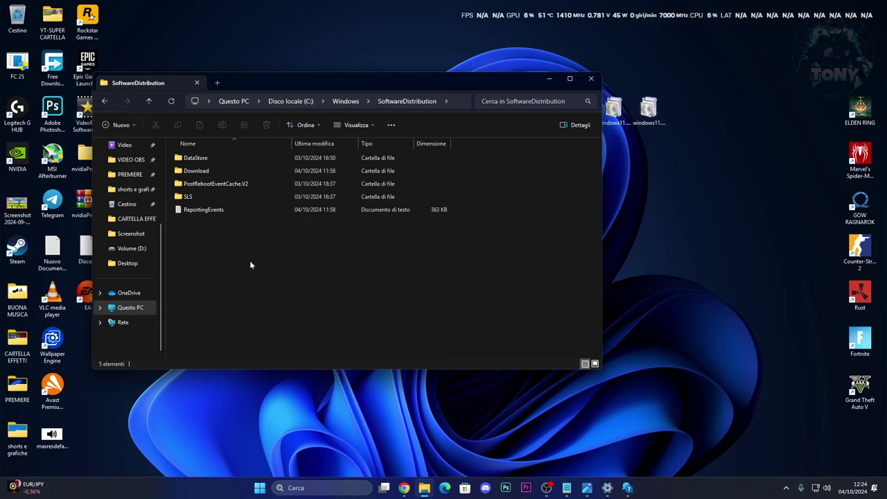
# Step: Delete everything inside the SoftwareDistribution Download folder, granting administrator permission for the deletion, and close the folder window
pyautogui.doubleClick(223, 173)
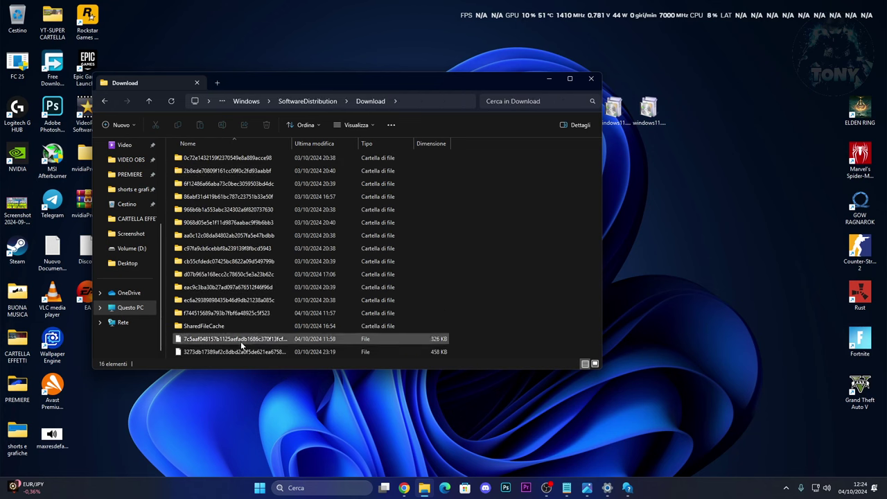
pyautogui.click(107, 105)
pyautogui.doubleClick(238, 172)
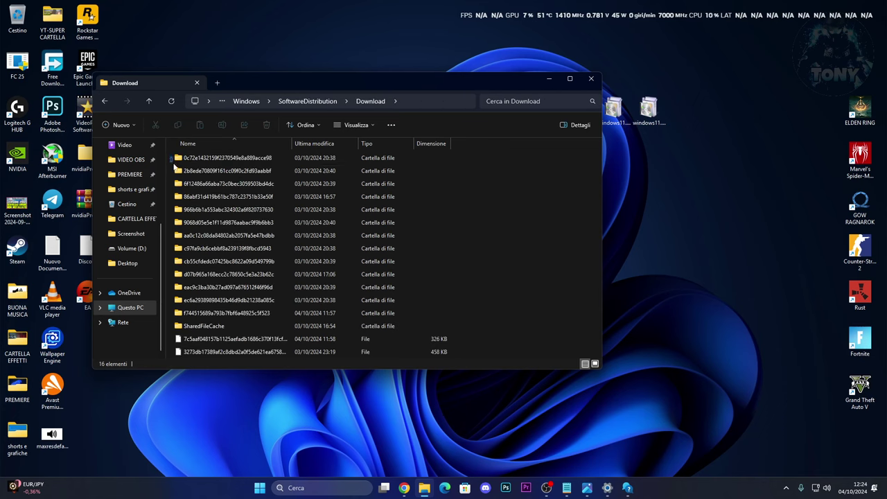
pyautogui.hotkey('ctrl', 'a')
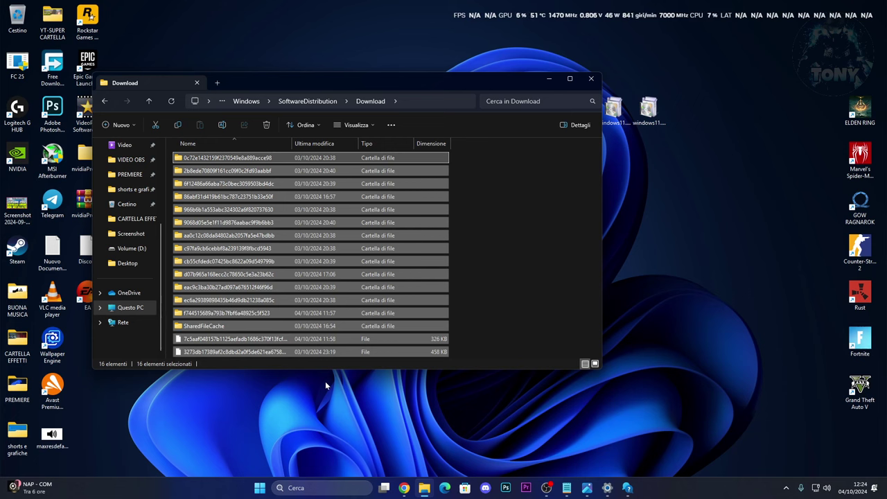
pyautogui.press('Delete')
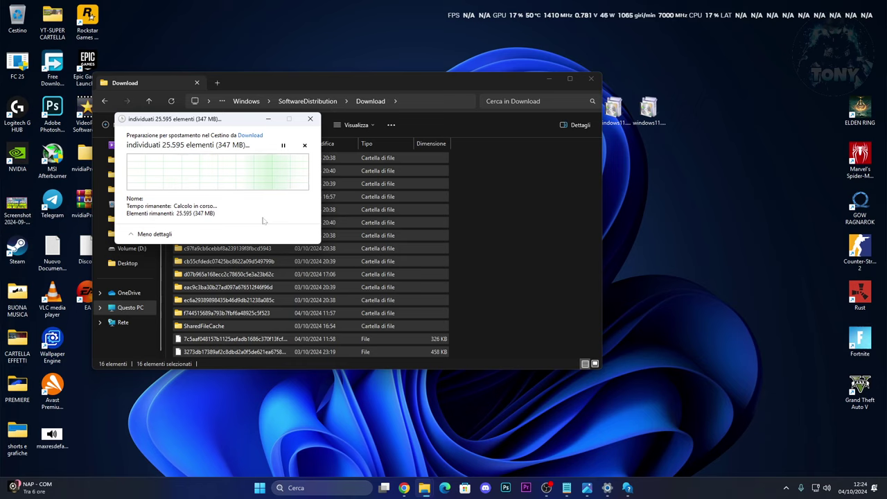
pyautogui.click(187, 204)
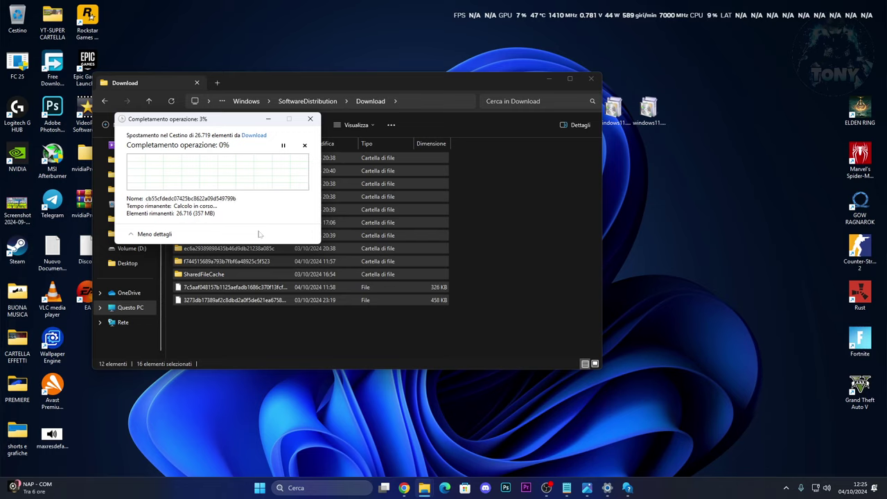
pyautogui.click(590, 79)
# Step: Review the outcome of the Windows Update diagnostics in the support request window, and close that window
pyautogui.click(627, 488)
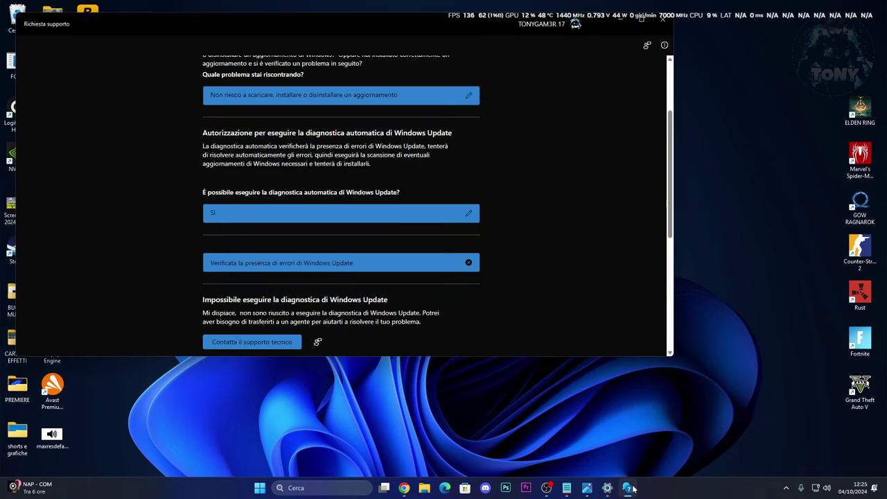
pyautogui.scroll(3, 601, 315)
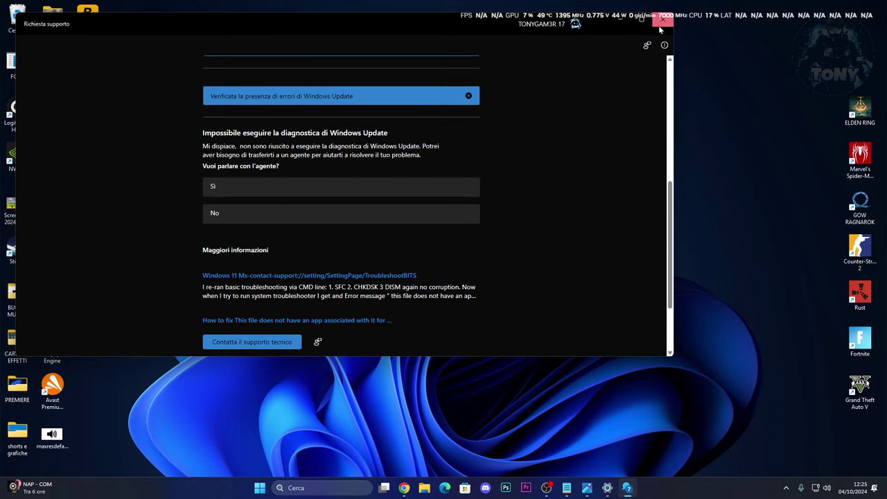
pyautogui.click(661, 28)
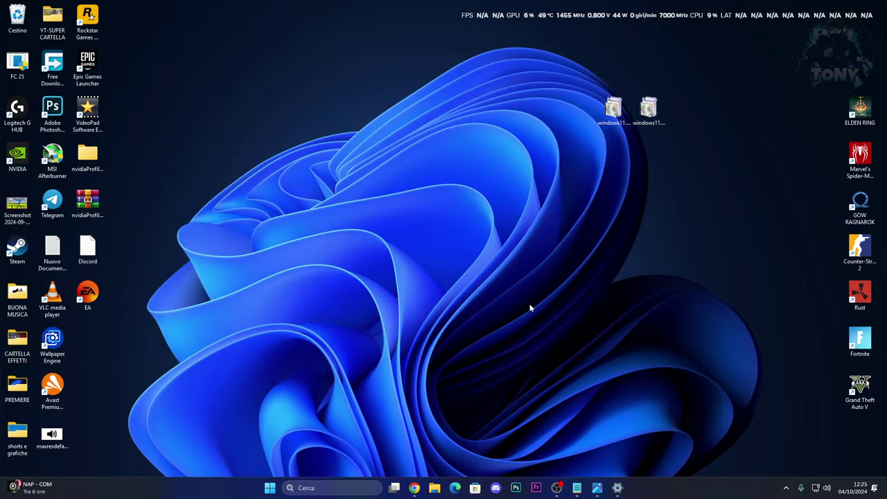
# Step: Copy the service-stopping commands, from net stop wuauserv to net stop msiserver, from Nuovo Documento di testo.txt and minimize the notes
pyautogui.click(576, 488)
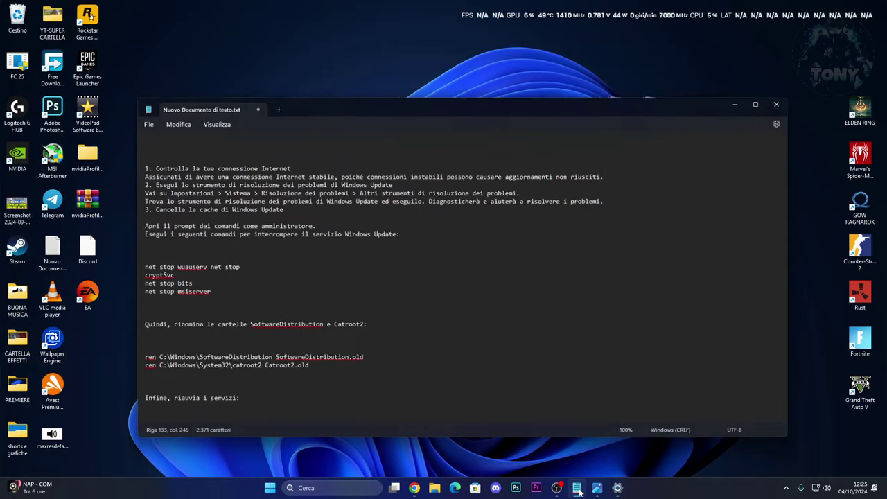
pyautogui.scroll(-1, 132, 246)
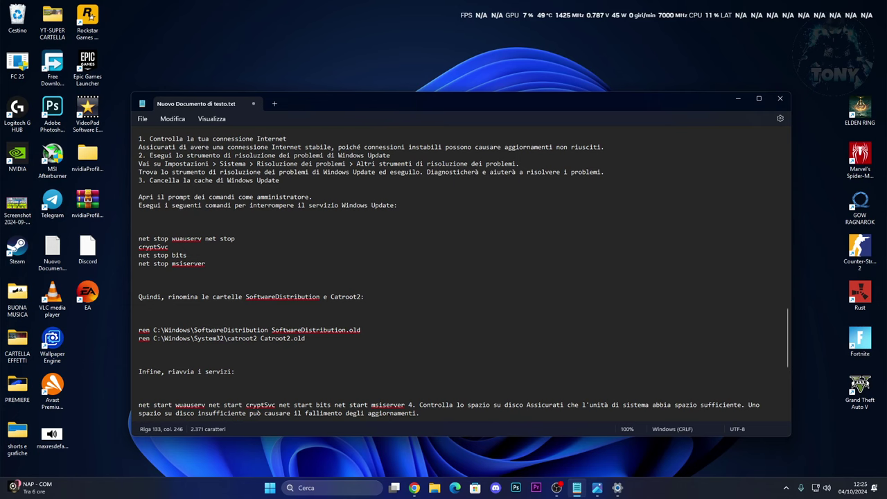
pyautogui.scroll(-2, 131, 246)
pyautogui.scroll(2, 133, 241)
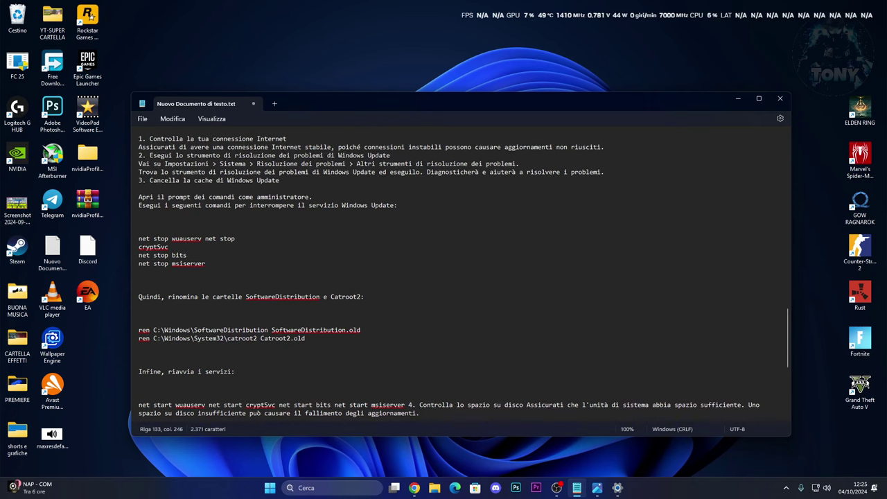
pyautogui.moveTo(133, 238); pyautogui.dragTo(204, 266)
pyautogui.rightClick(158, 255)
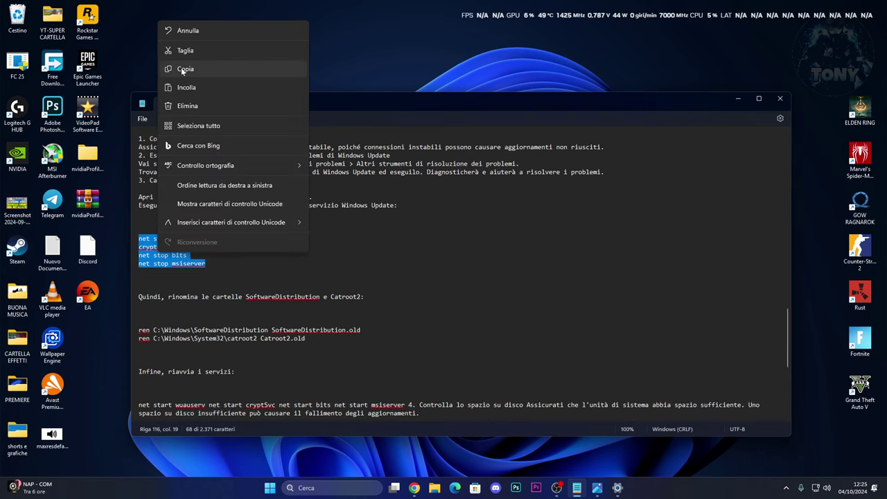
pyautogui.click(254, 63)
pyautogui.click(736, 99)
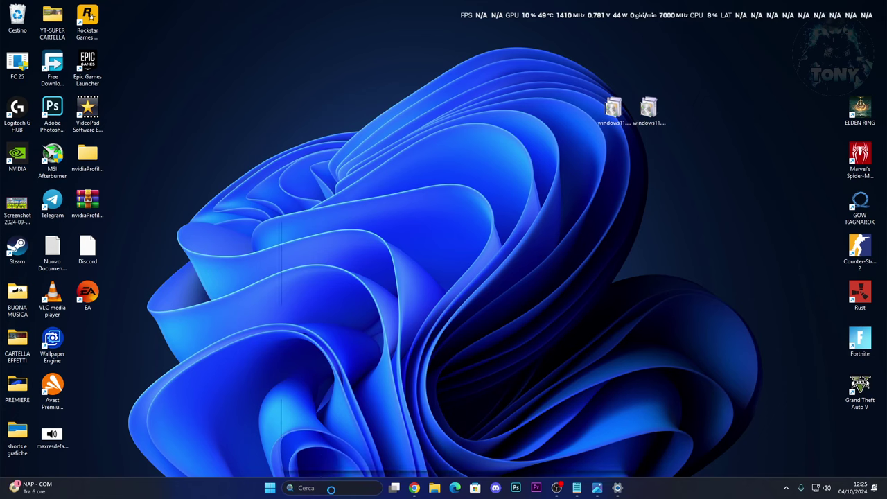
# Step: Open the Command Prompt as administrator and run the copied commands, including net stop bits and net stop msiserver
pyautogui.click(306, 487)
pyautogui.write('cmd')
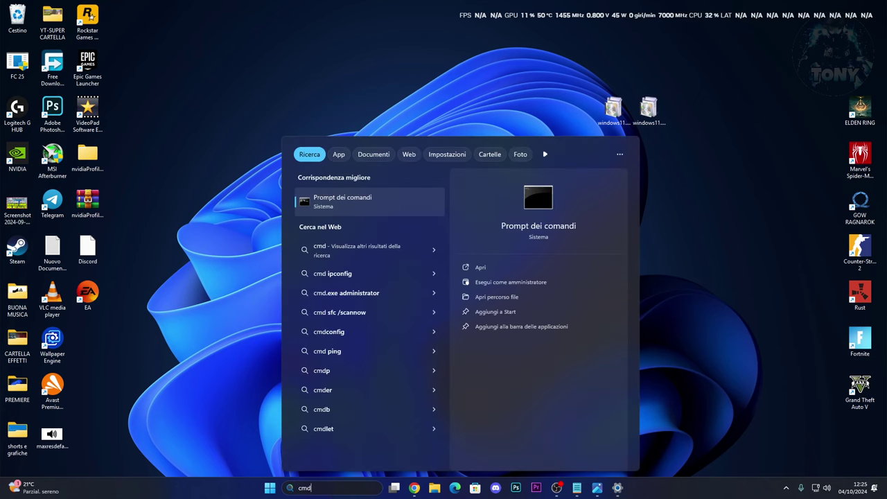
pyautogui.rightClick(336, 201)
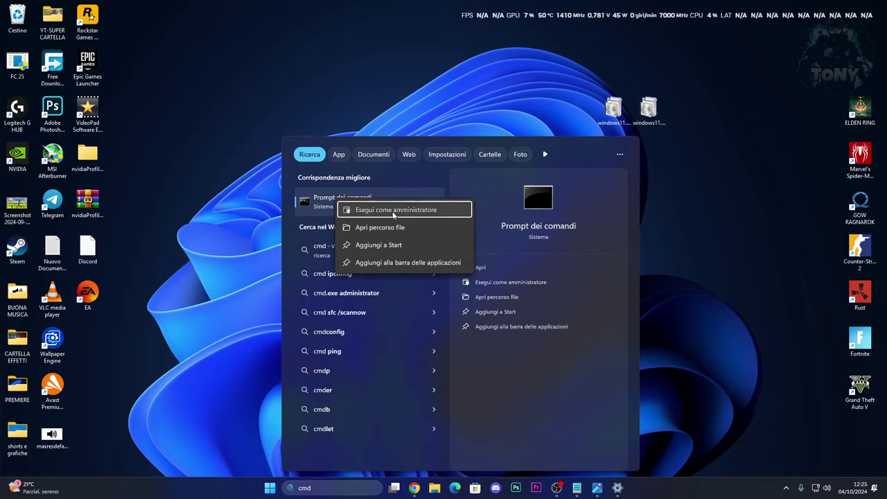
pyautogui.click(392, 209)
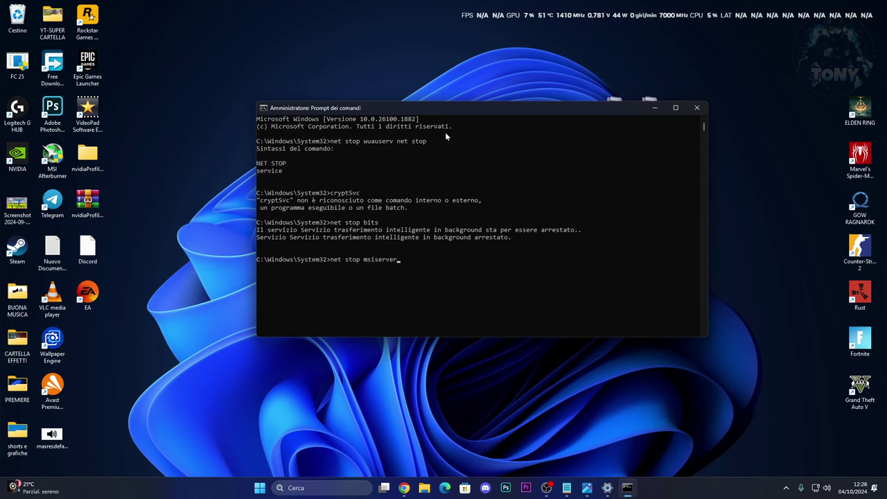
pyautogui.press('Return')
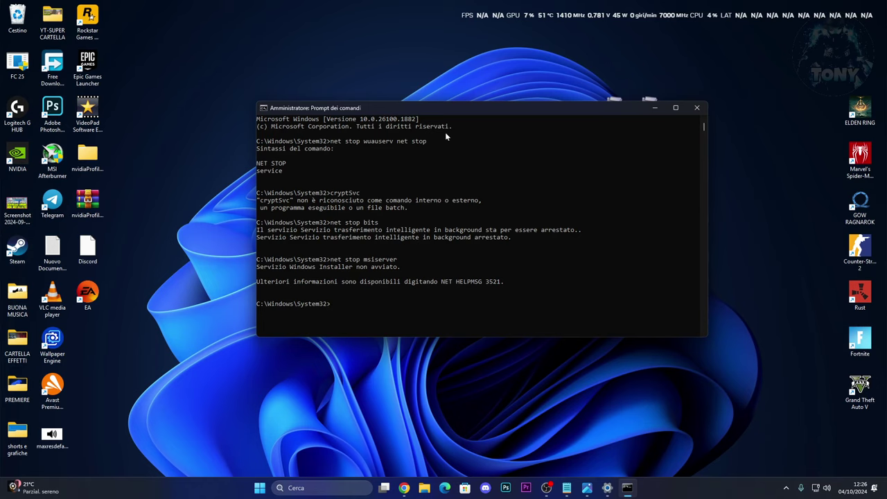
pyautogui.moveTo(461, 109); pyautogui.dragTo(445, 107)
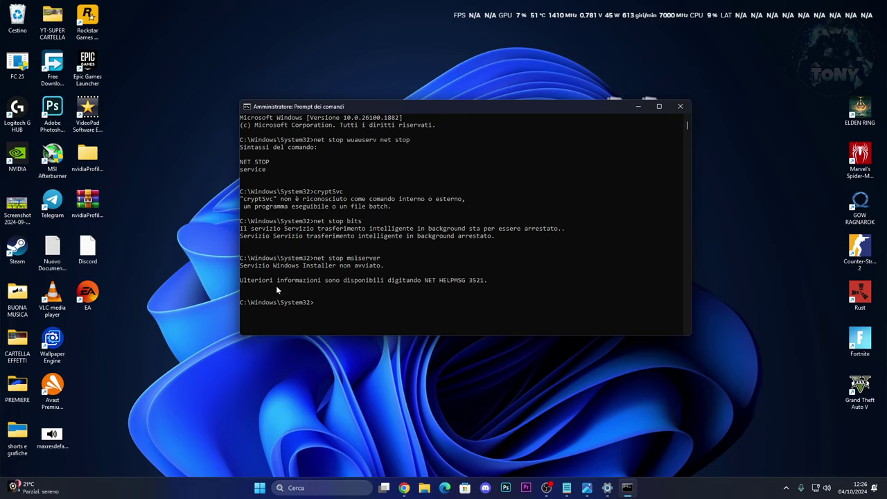
# Step: Copy the whole Fix Update KB5043131 command block, net stop bits to net start cryptsvc, from the text notes and minimize them
pyautogui.click(567, 487)
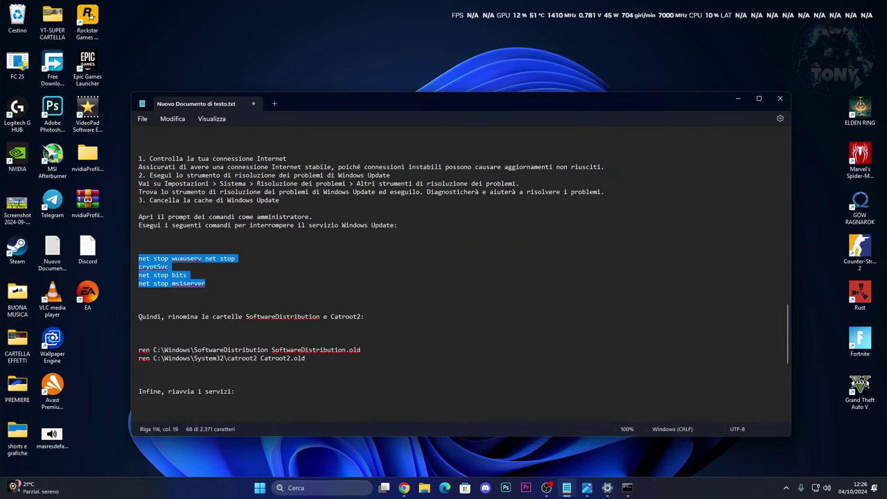
pyautogui.scroll(2, 452, 350)
pyautogui.click(452, 349)
pyautogui.scroll(10, 451, 350)
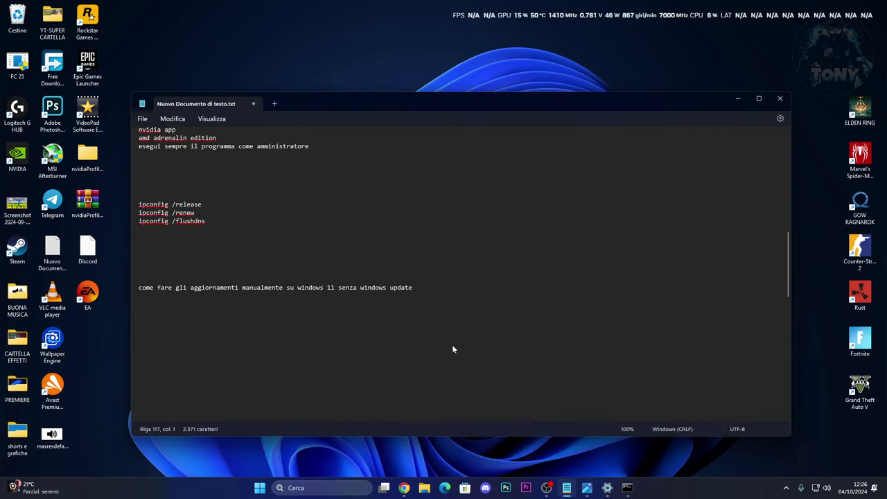
pyautogui.scroll(15, 453, 348)
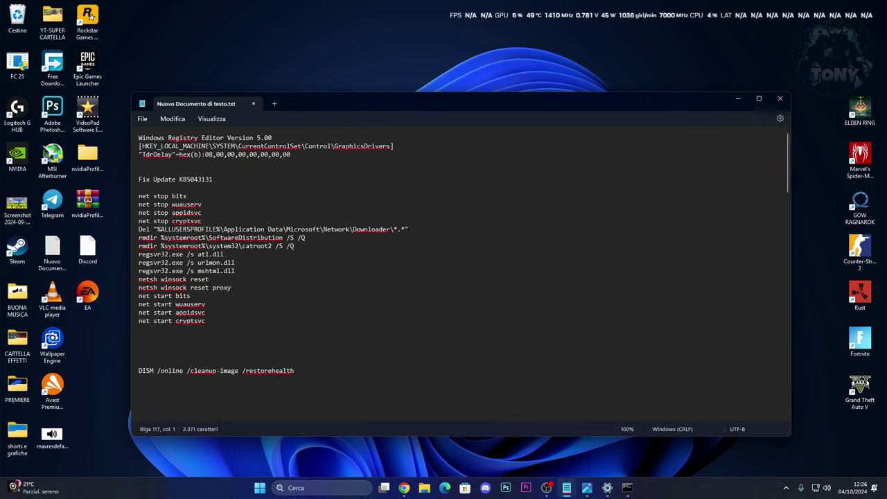
pyautogui.moveTo(138, 196); pyautogui.dragTo(210, 323)
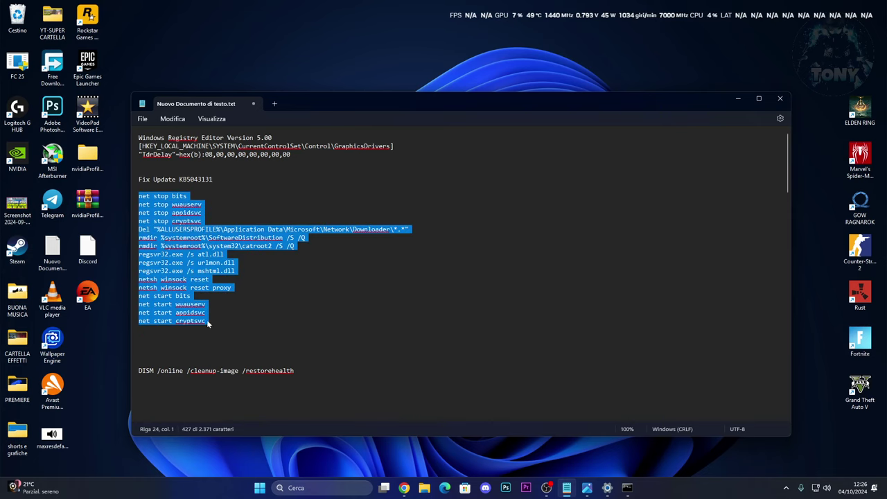
pyautogui.rightClick(186, 299)
pyautogui.click(213, 120)
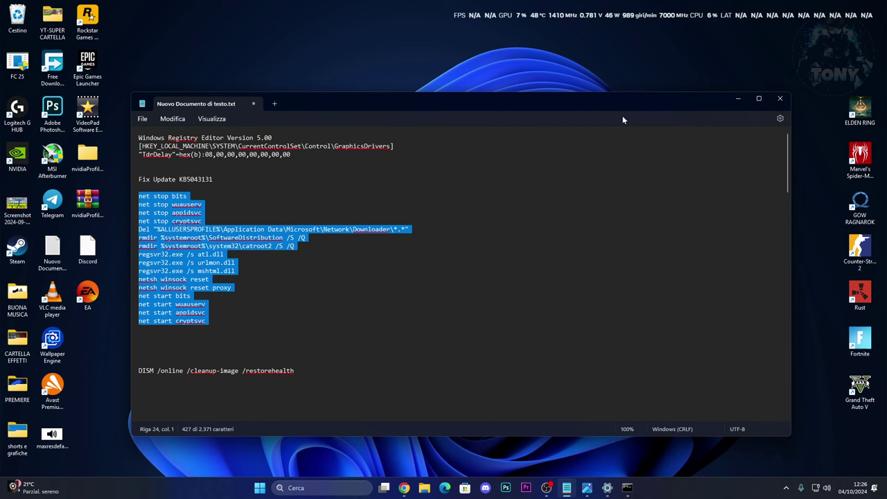
pyautogui.click(736, 98)
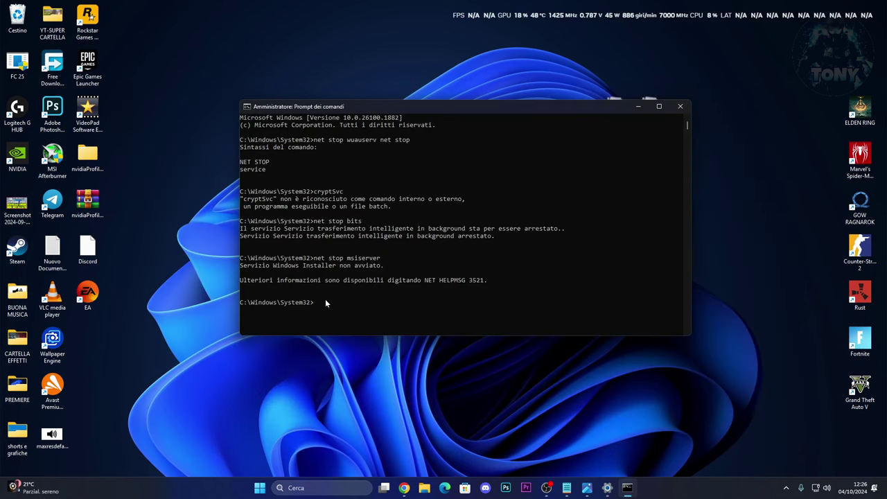
# Step: Exit the current Command Prompt and open a fresh one as administrator
pyautogui.write('exit')
pyautogui.press('Return')
pyautogui.press('super+s')
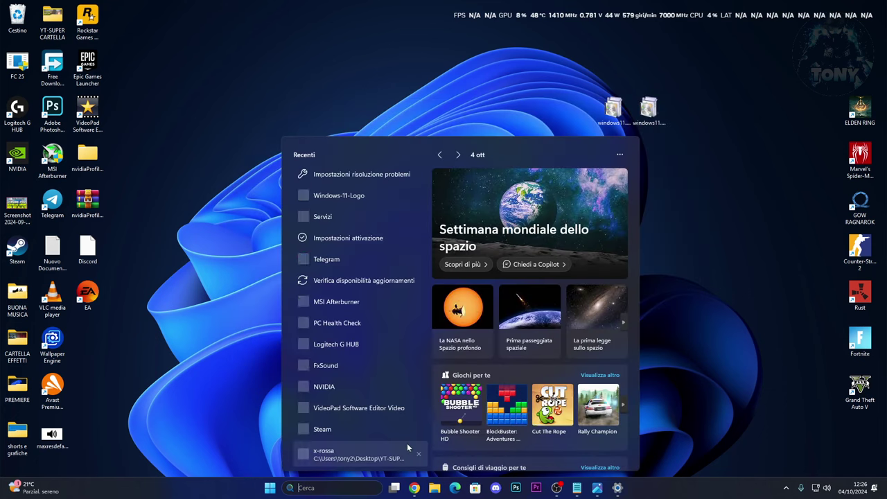
pyautogui.write('cmd')
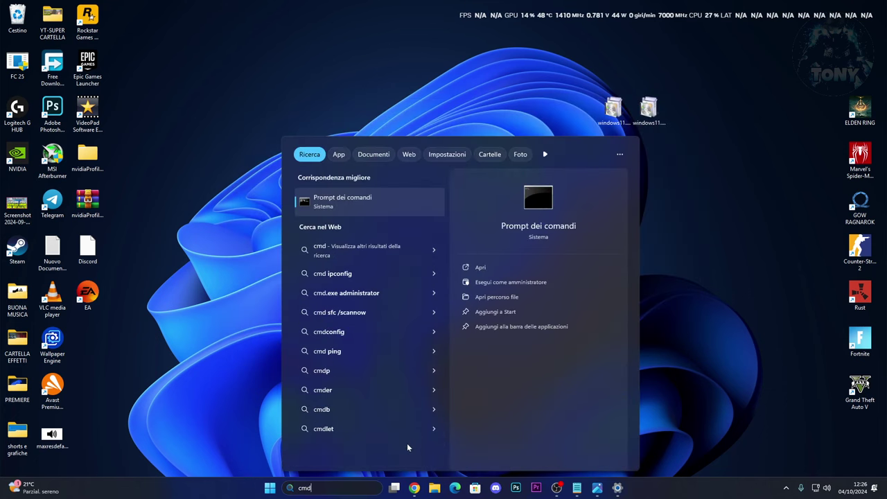
pyautogui.rightClick(367, 204)
pyautogui.click(374, 222)
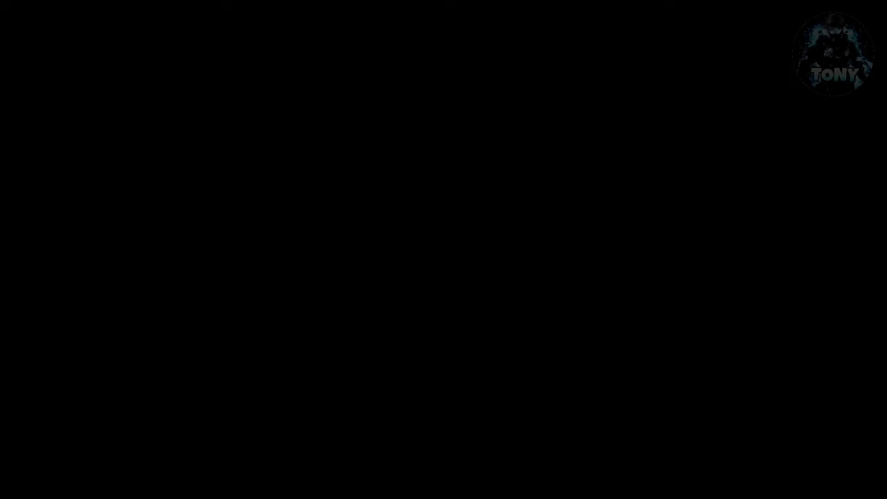
# Step: Run the copied Fix Update KB5043131 commands in the Command Prompt, and exit it
pyautogui.rightClick(386, 125)
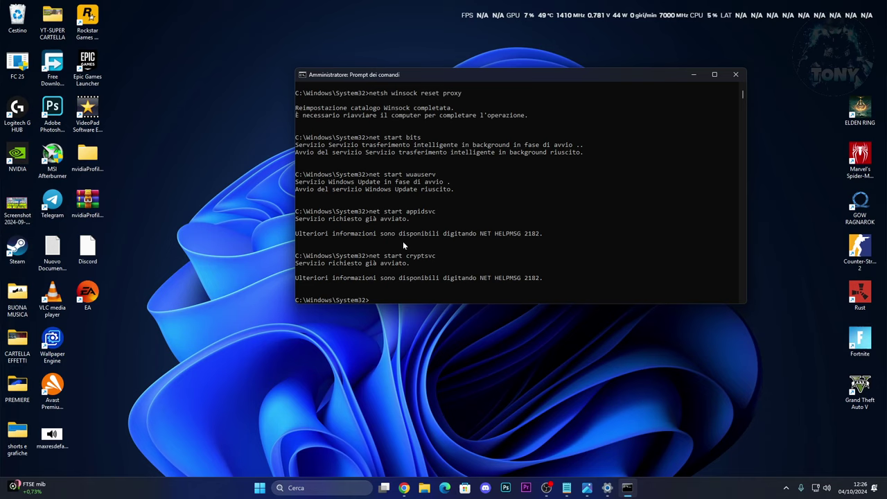
pyautogui.write('exit')
pyautogui.press('Return')
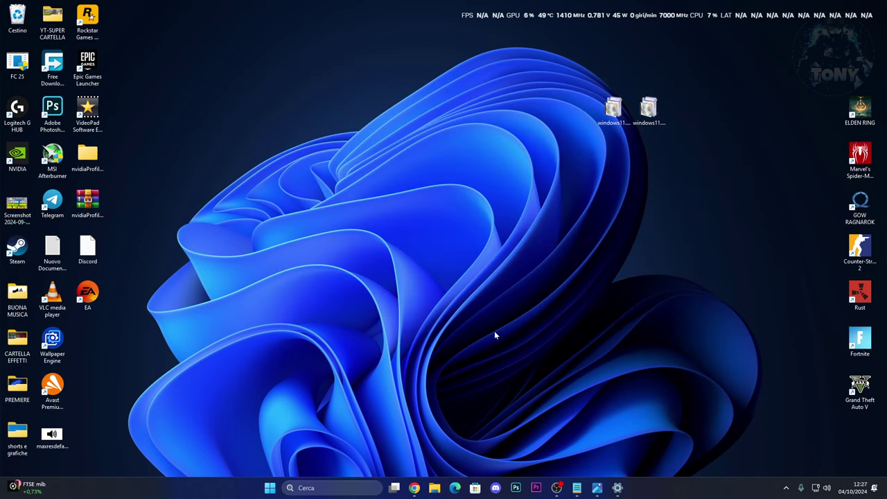
# Step: Open the Services console (Servizi) and display the properties of the Windows Update service
pyautogui.click(329, 490)
pyautogui.write('servizi')
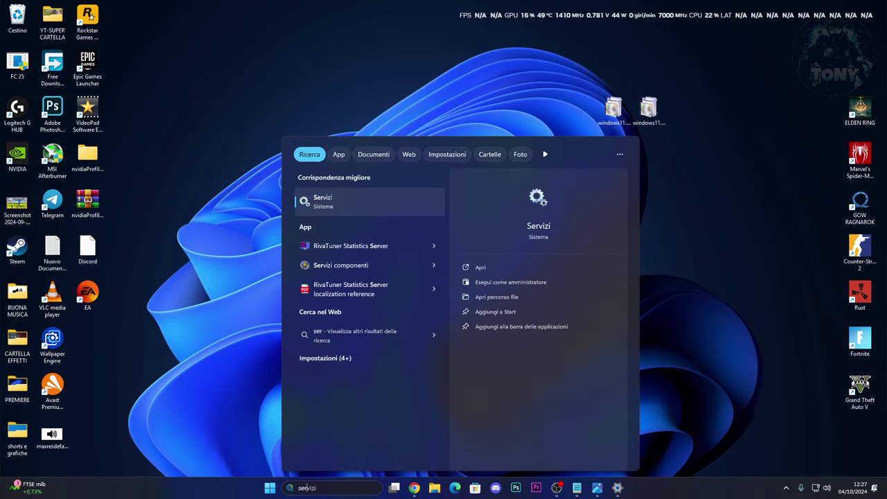
pyautogui.click(348, 204)
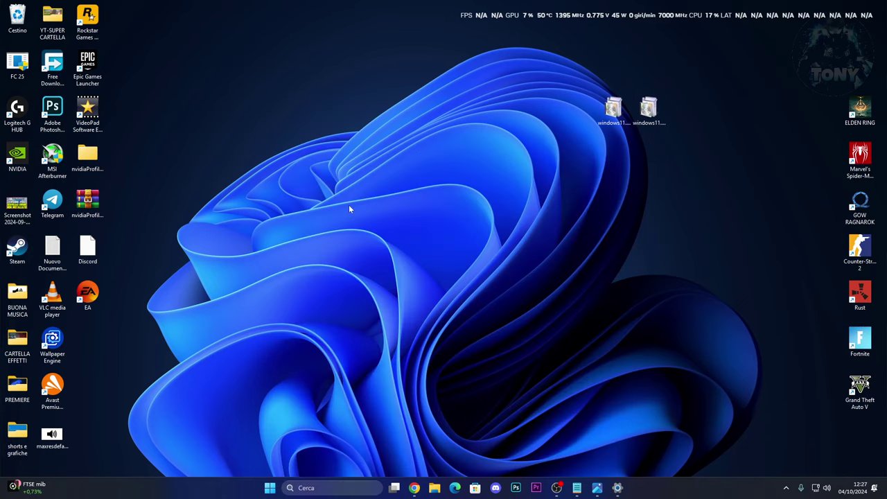
pyautogui.scroll(-20, 478, 377)
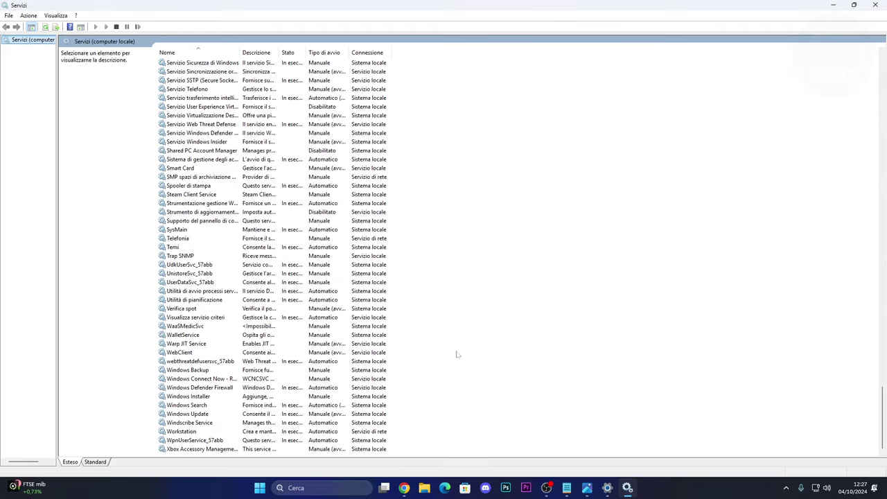
pyautogui.doubleClick(223, 416)
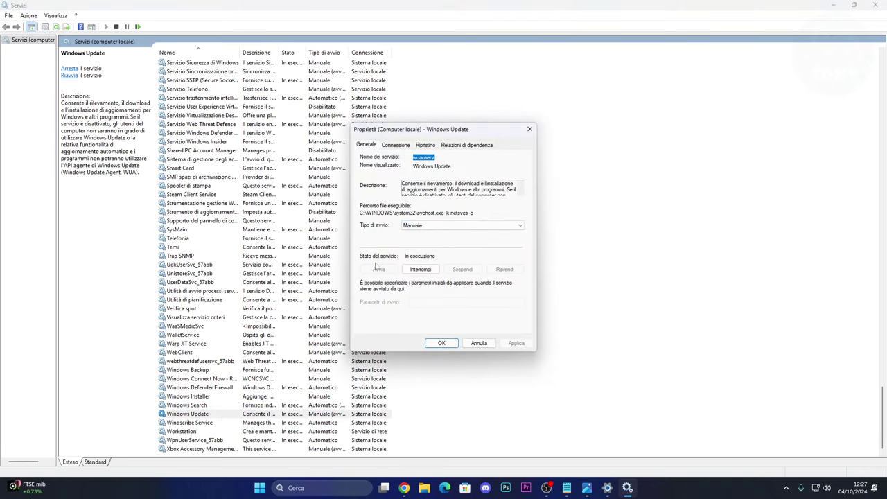
# Step: Stop the Windows Update service, set its startup type to Automatico, start it again, apply the changes and exit the Services console
pyautogui.click(420, 269)
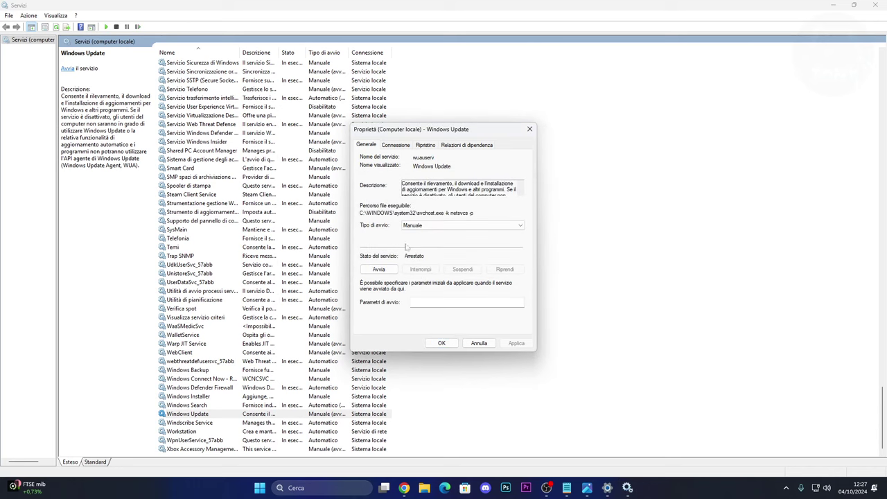
pyautogui.click(430, 225)
pyautogui.click(415, 240)
pyautogui.click(381, 271)
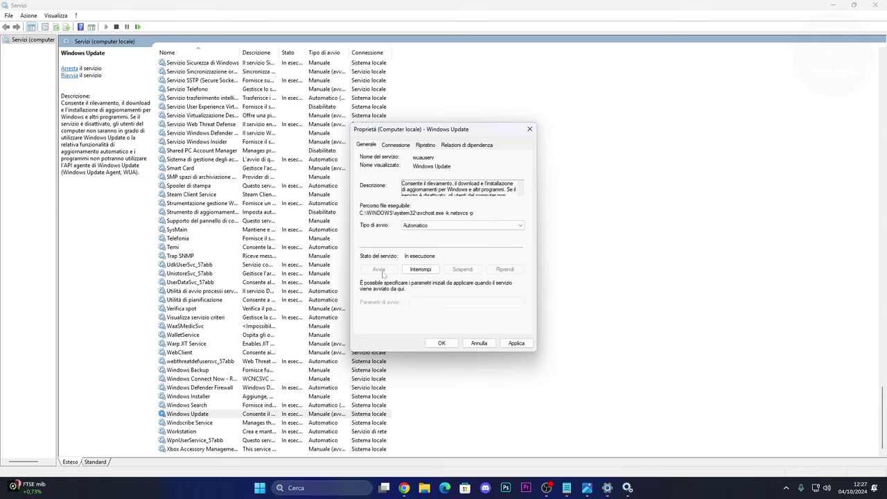
pyautogui.click(516, 343)
pyautogui.click(442, 343)
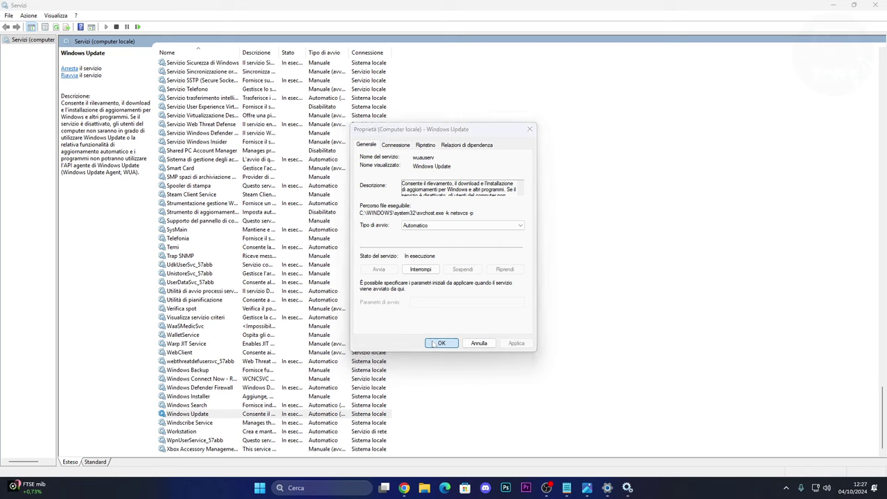
pyautogui.click(875, 5)
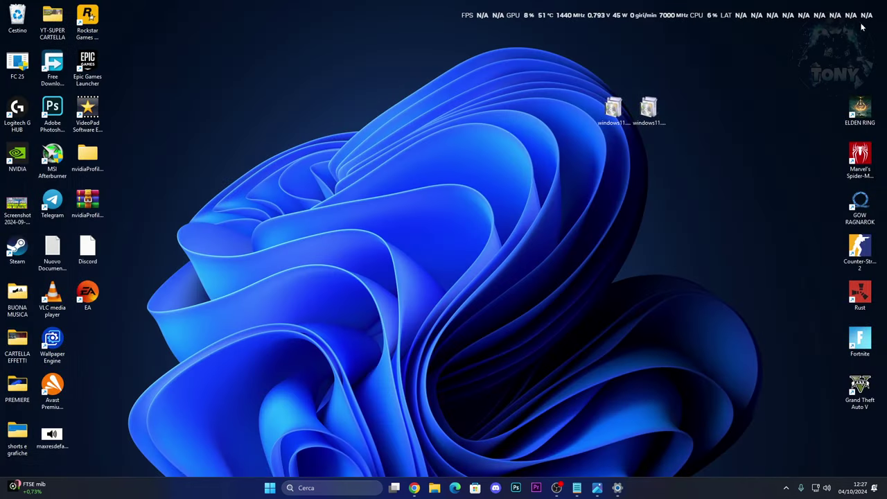
# Step: Close the troubleshooter settings, check for updates in Windows Update and display the update history (Cronologia degli aggiornamenti)
pyautogui.click(618, 488)
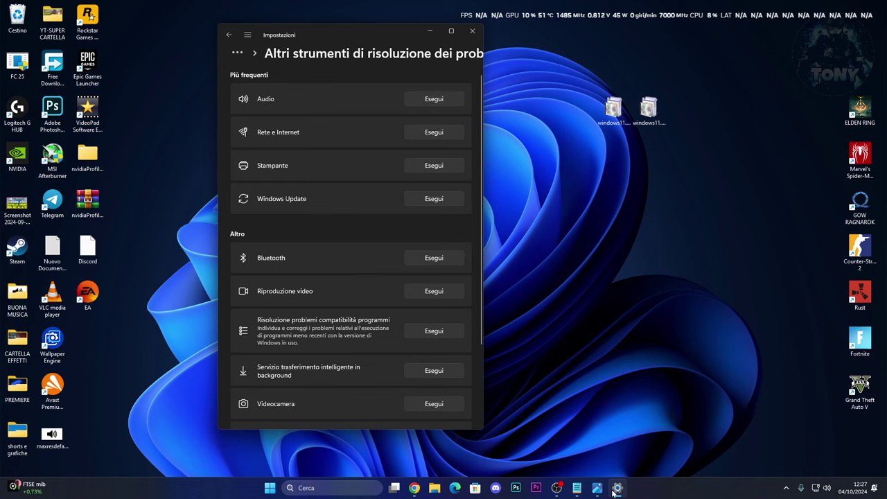
pyautogui.click(473, 34)
pyautogui.click(330, 488)
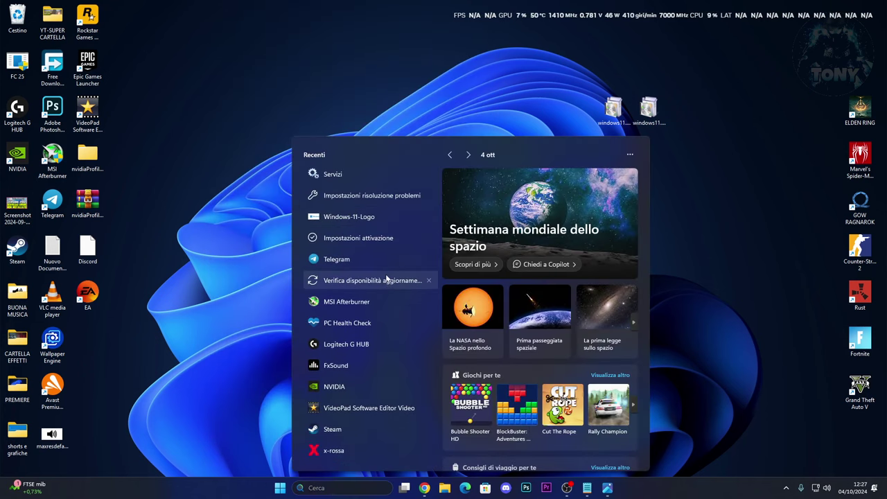
pyautogui.write('windows')
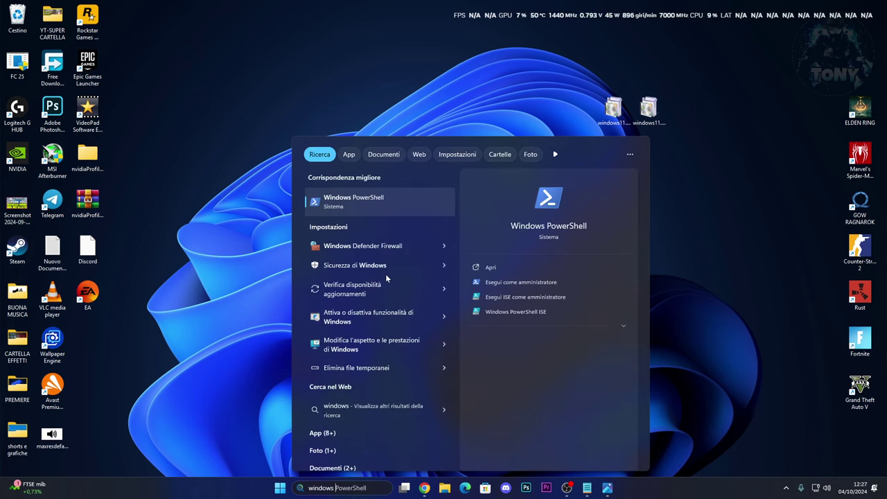
pyautogui.click(374, 289)
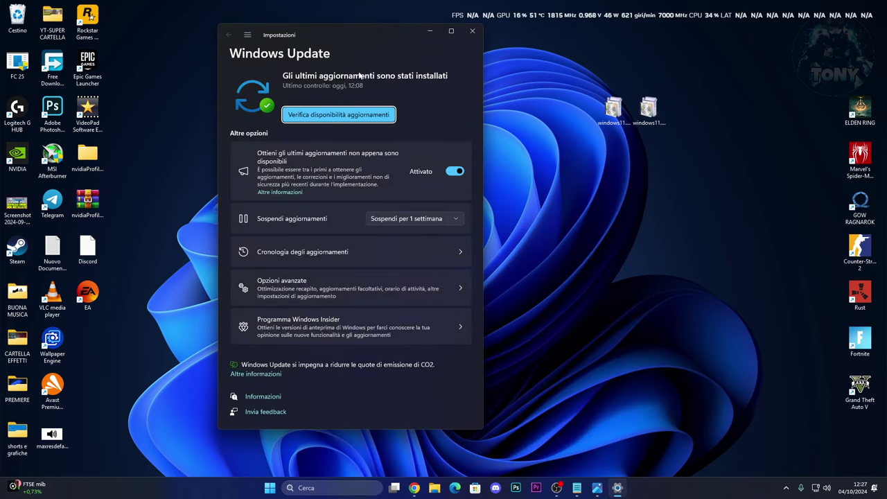
pyautogui.click(319, 118)
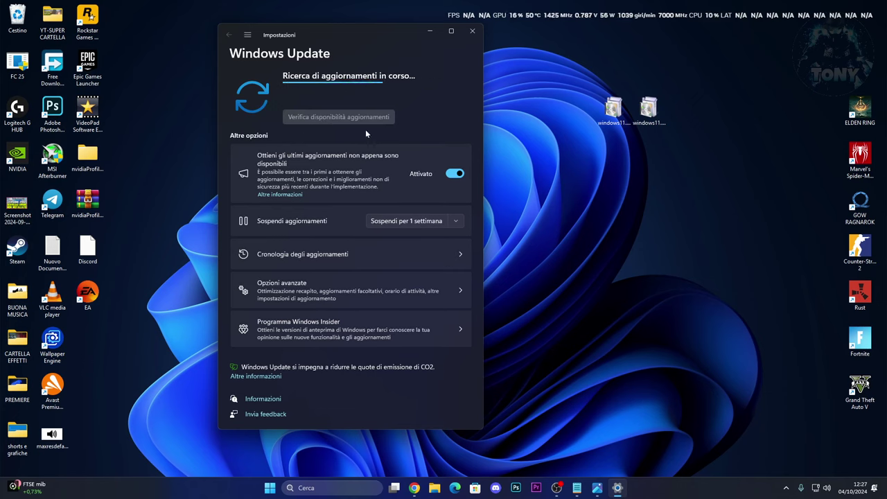
pyautogui.click(307, 257)
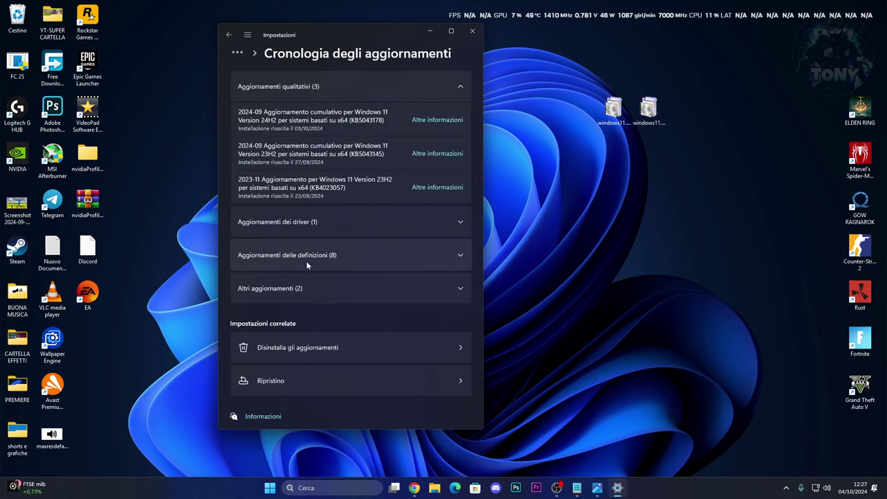
# Step: Switch to Chrome and examine the installation options on the Scarica Windows 11 page in a smaller, repositioned window
pyautogui.click(418, 480)
pyautogui.click(184, 9)
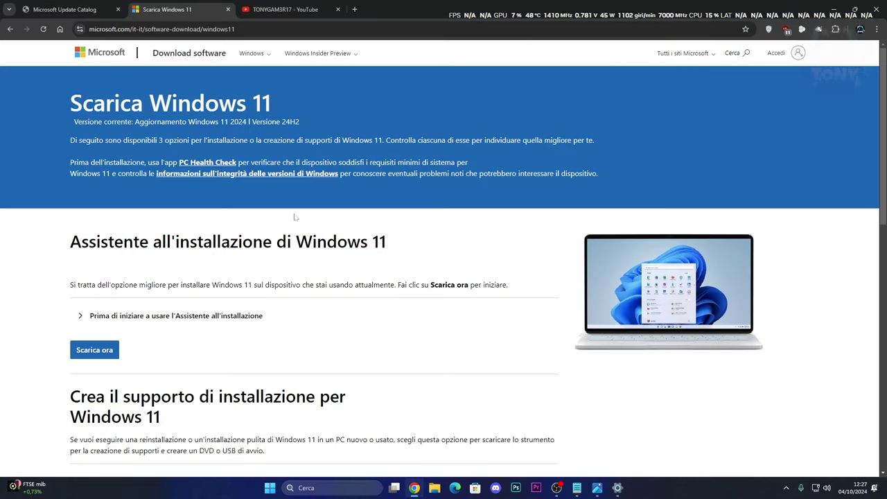
pyautogui.doubleClick(427, 5)
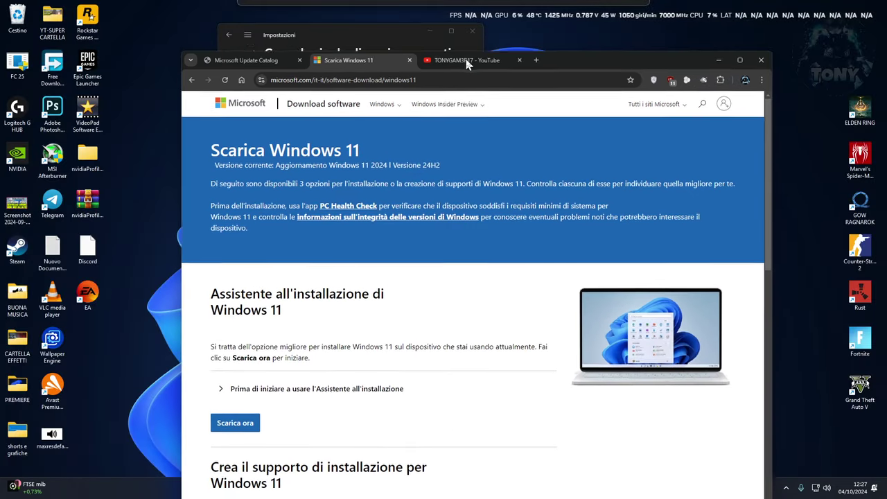
pyautogui.moveTo(590, 64); pyautogui.dragTo(555, 41)
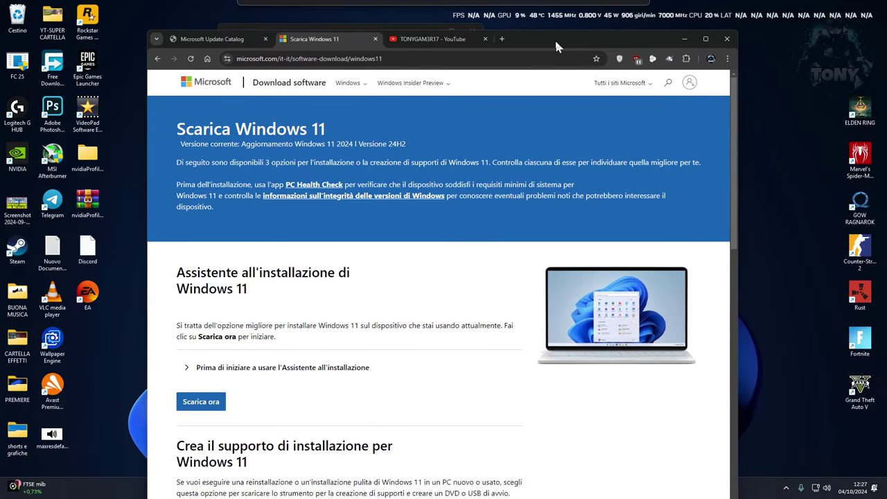
pyautogui.scroll(-3, 487, 275)
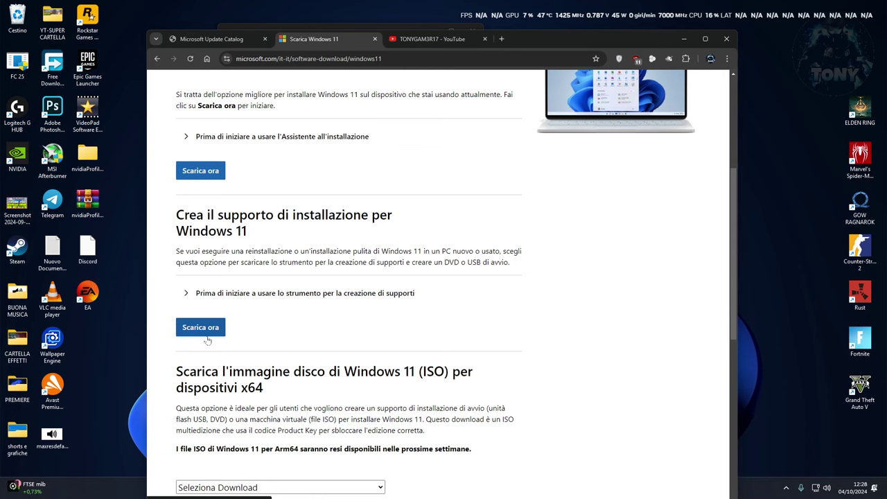
# Step: Open the YouTube tutorial on installing Windows 11 version 24H2, mute it, skip through to about 3:51 and pause it
pyautogui.click(412, 41)
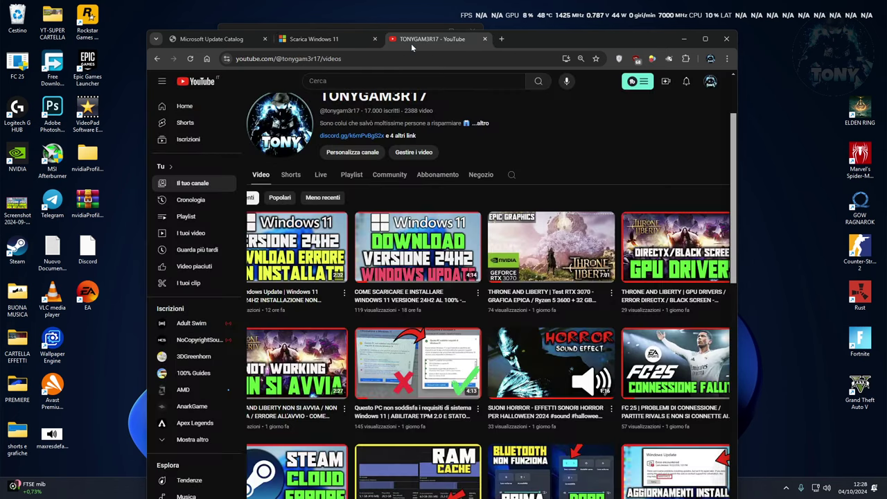
pyautogui.click(421, 235)
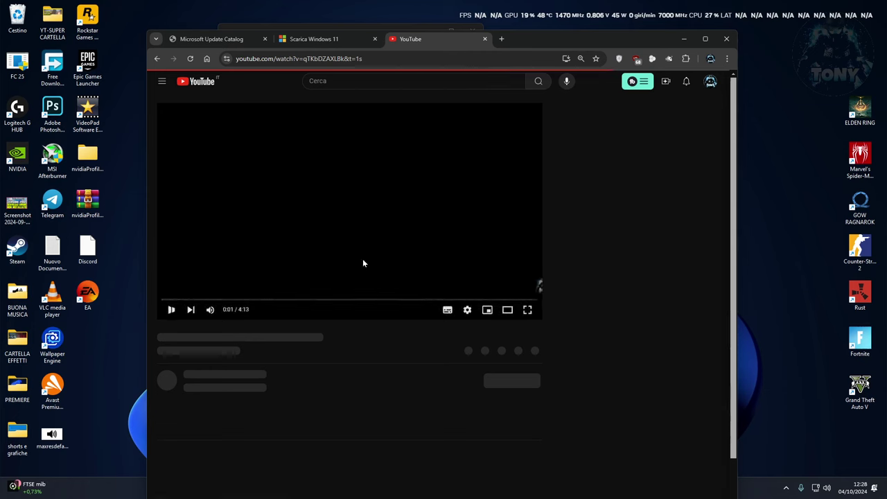
pyautogui.click(209, 310)
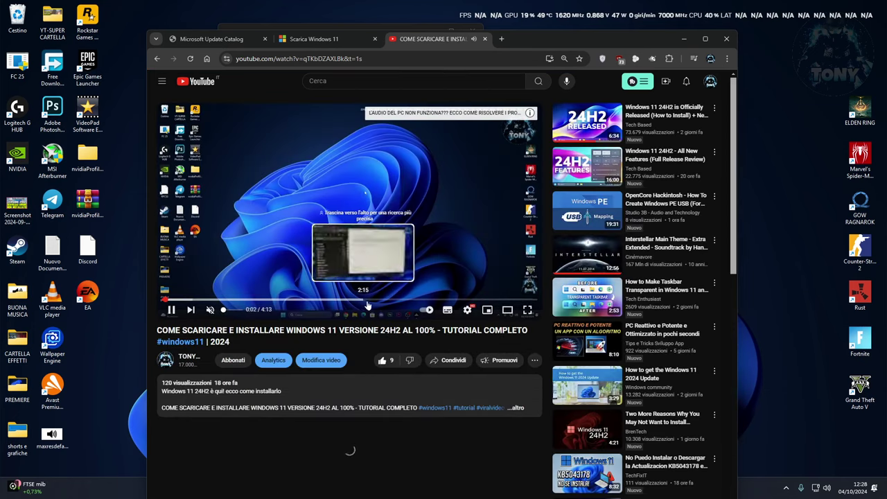
pyautogui.click(377, 300)
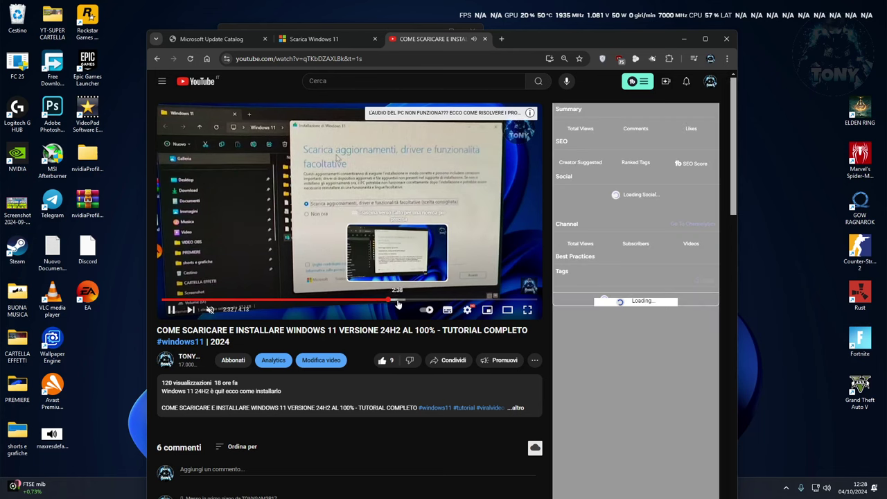
pyautogui.click(421, 300)
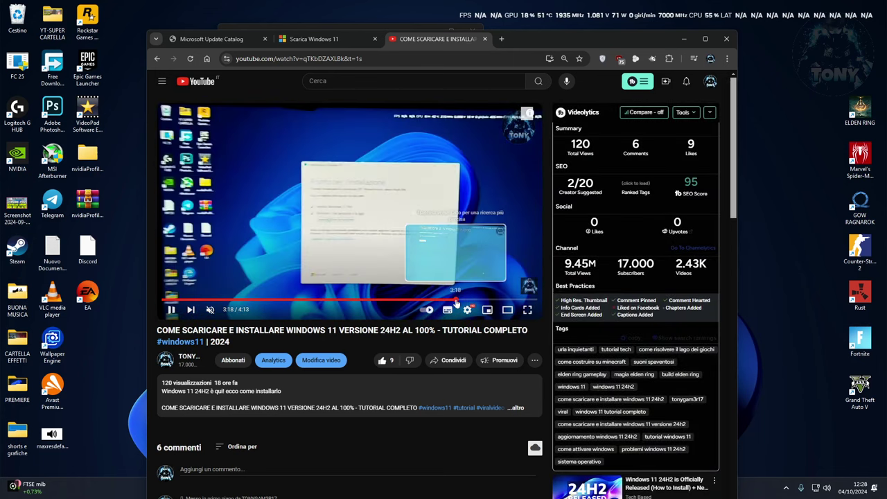
pyautogui.click(468, 300)
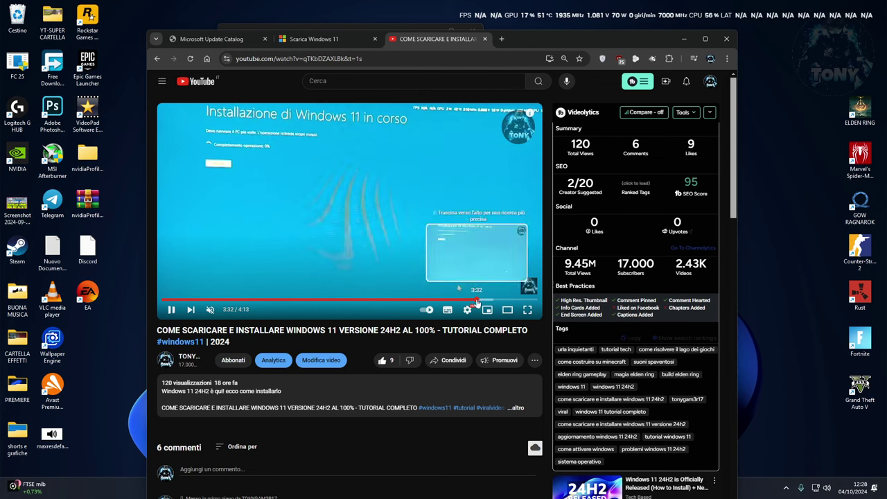
pyautogui.click(490, 301)
pyautogui.click(503, 301)
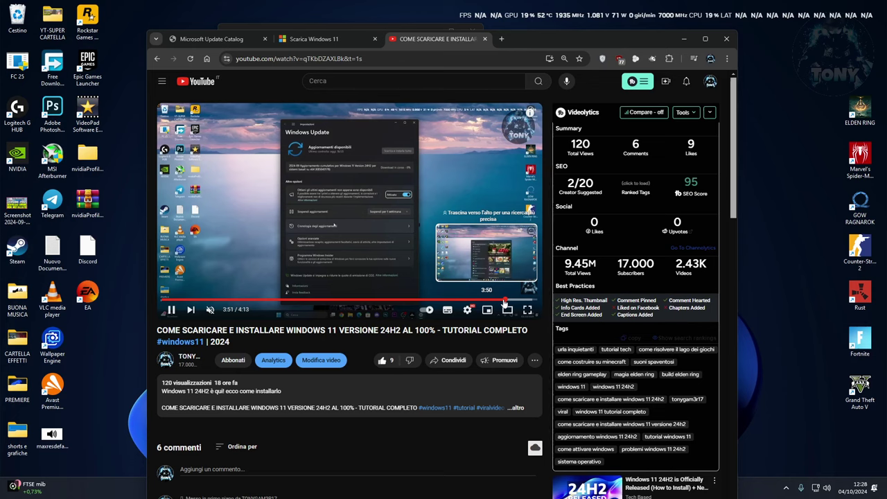
pyautogui.click(381, 224)
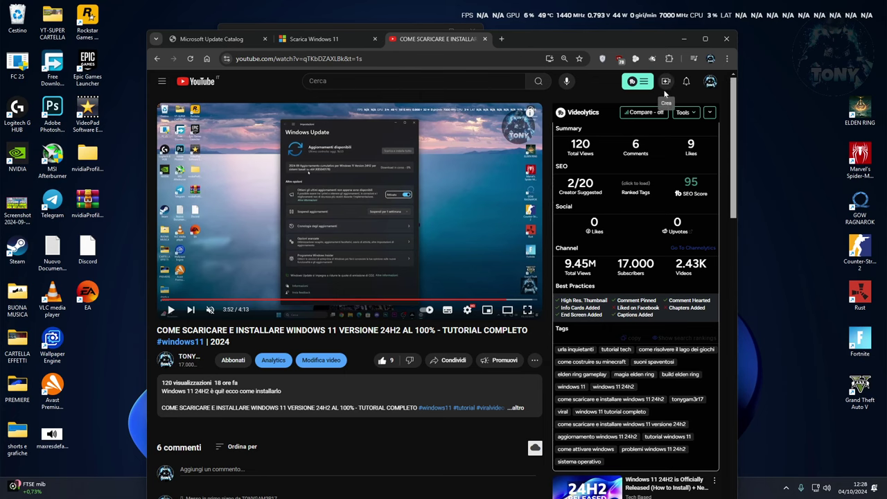
# Step: Close the YouTube and Scarica Windows 11 pages, keeping only Microsoft Update Catalog open, and minimize the browser
pyautogui.click(327, 39)
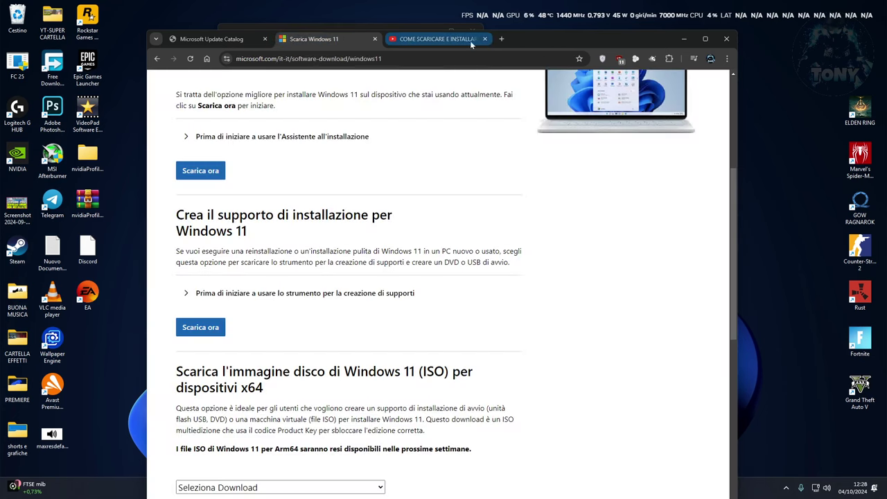
pyautogui.click(486, 38)
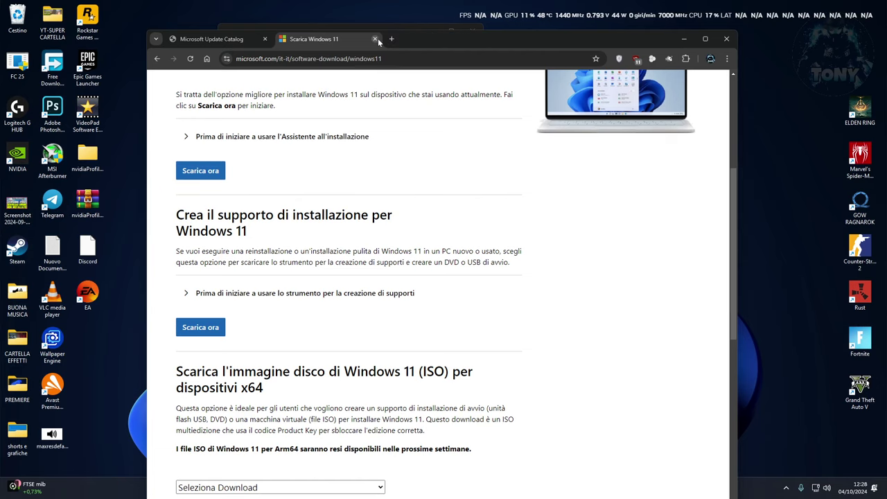
pyautogui.click(377, 39)
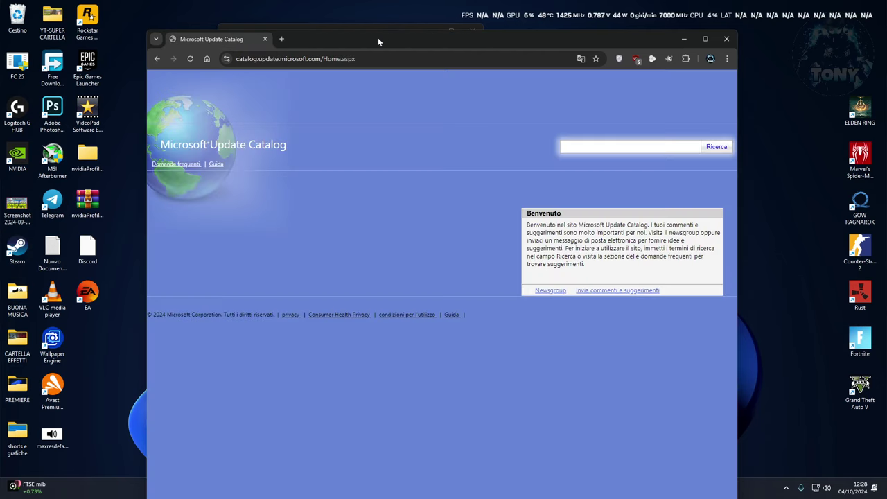
pyautogui.click(683, 39)
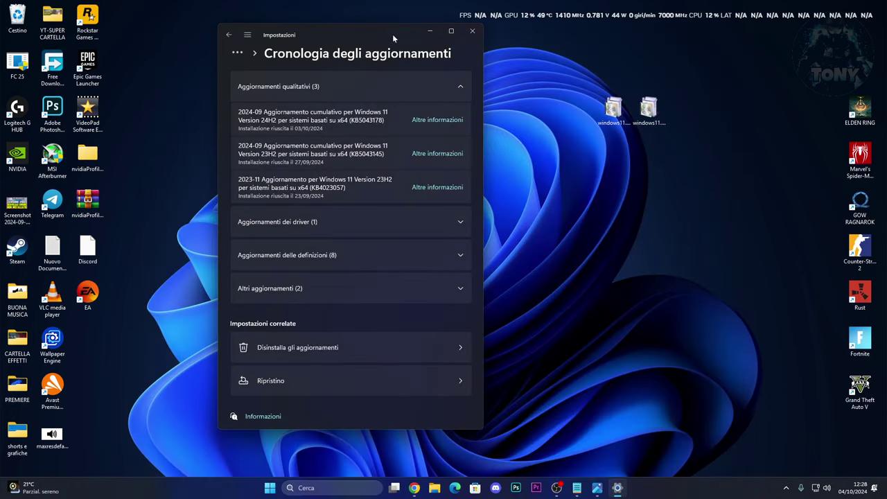
# Step: Copy the update number KB5043178 from the version 24H2 cumulative update entry in the update history
pyautogui.moveTo(393, 34); pyautogui.dragTo(327, 33)
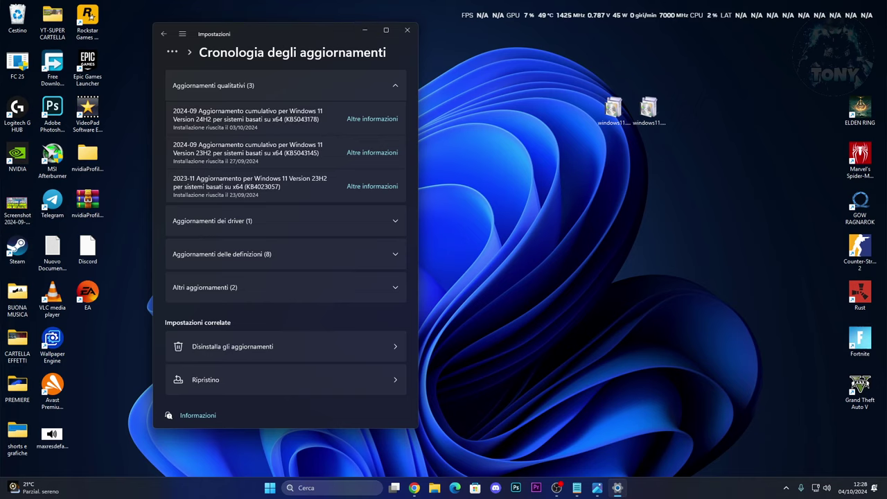
pyautogui.moveTo(285, 119); pyautogui.dragTo(320, 119)
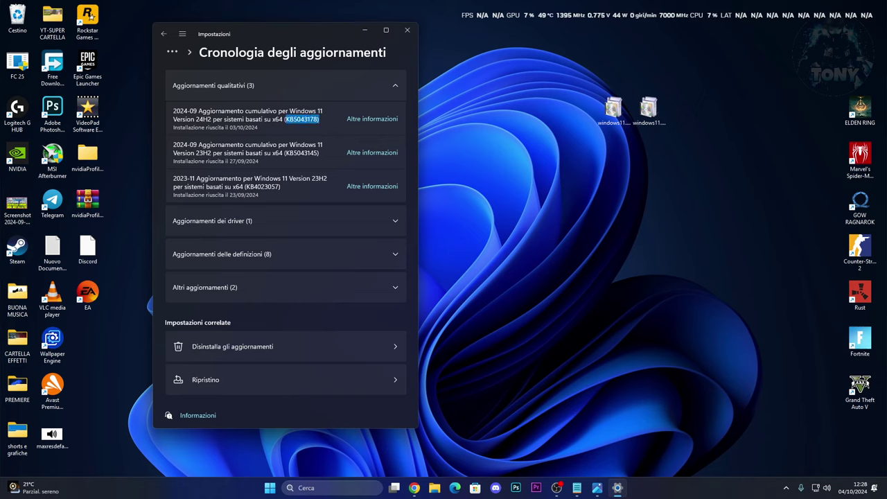
pyautogui.rightClick(310, 120)
pyautogui.click(336, 130)
# Step: Search the Microsoft Update Catalog in Chrome for KB5043178 and translate the results page into Italian
pyautogui.click(414, 487)
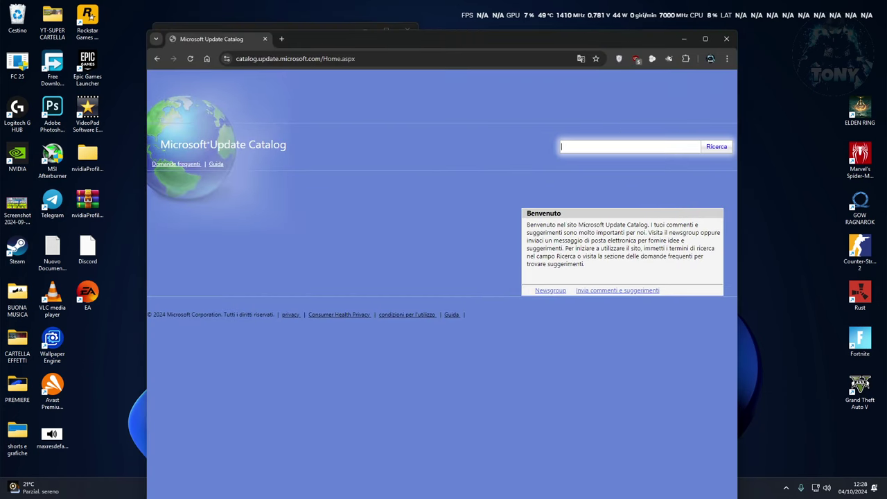
pyautogui.hotkey('ctrl', 'v')
pyautogui.press('Return')
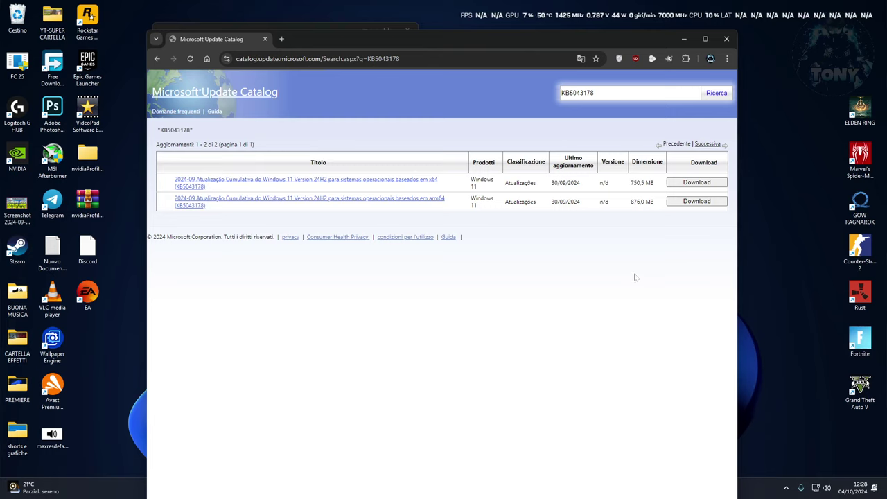
pyautogui.click(581, 59)
pyautogui.click(540, 77)
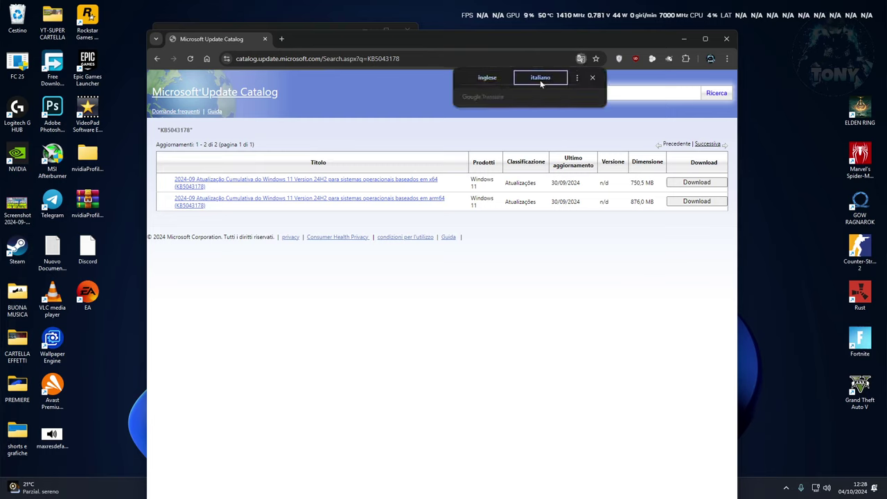
pyautogui.click(552, 242)
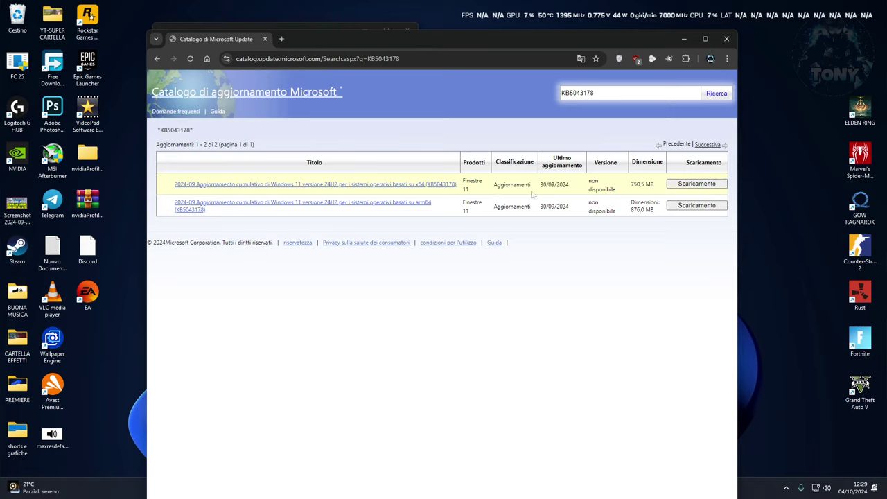
# Step: Display the download links for the x64 version of KB5043178, dismiss the translation prompt, and minimize both browser windows
pyautogui.click(689, 188)
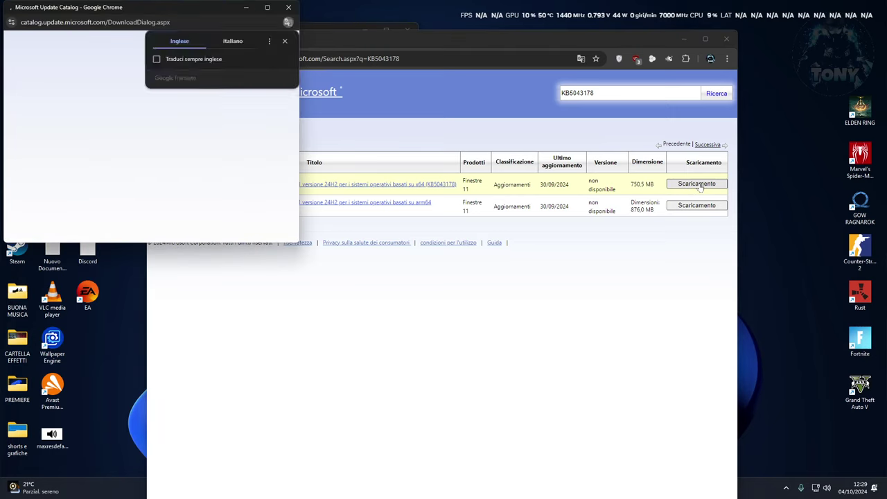
pyautogui.click(285, 41)
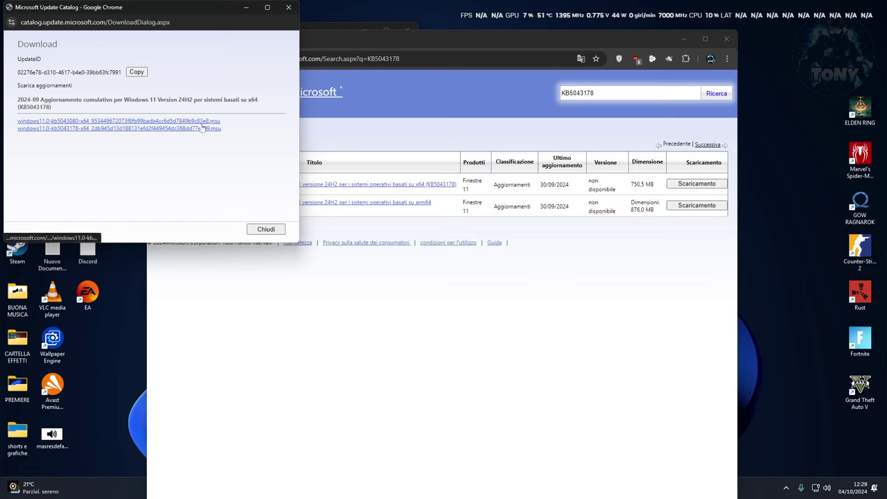
pyautogui.click(246, 8)
pyautogui.click(683, 38)
# Step: Examine the two Windows 11 update packages on the desktop and close the update history window
pyautogui.click(646, 138)
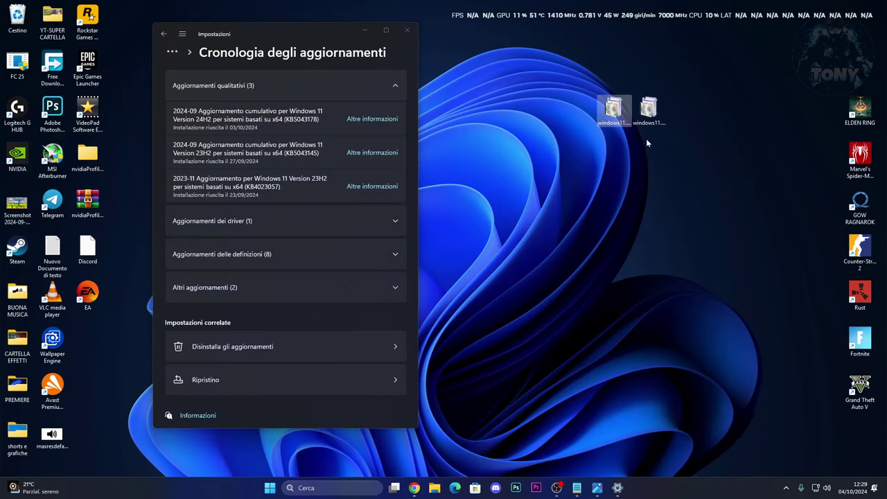
pyautogui.moveTo(676, 81); pyautogui.dragTo(616, 110)
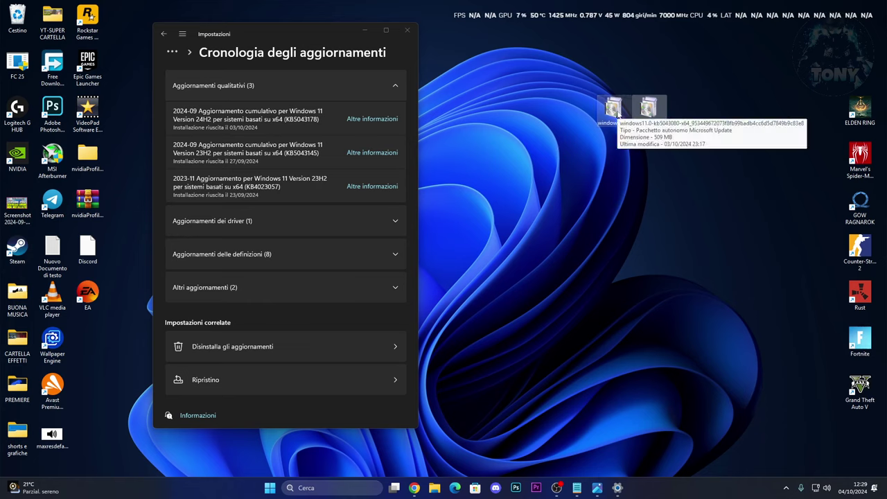
pyautogui.click(565, 176)
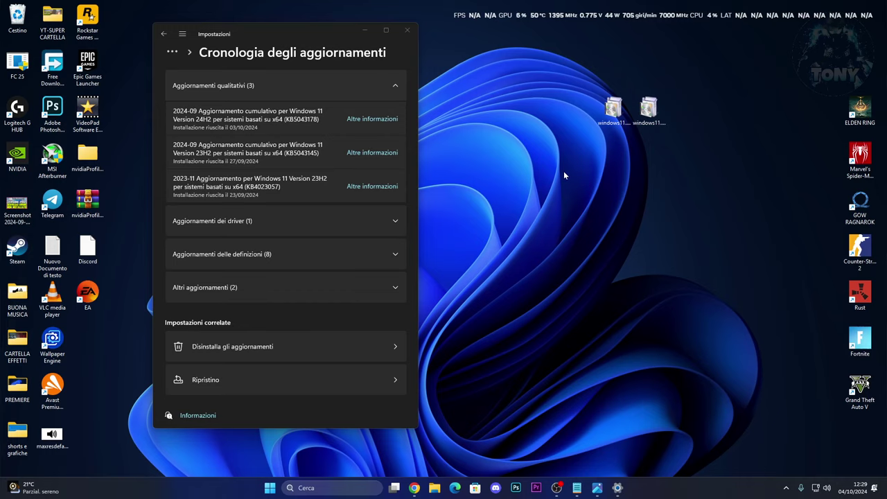
pyautogui.click(407, 29)
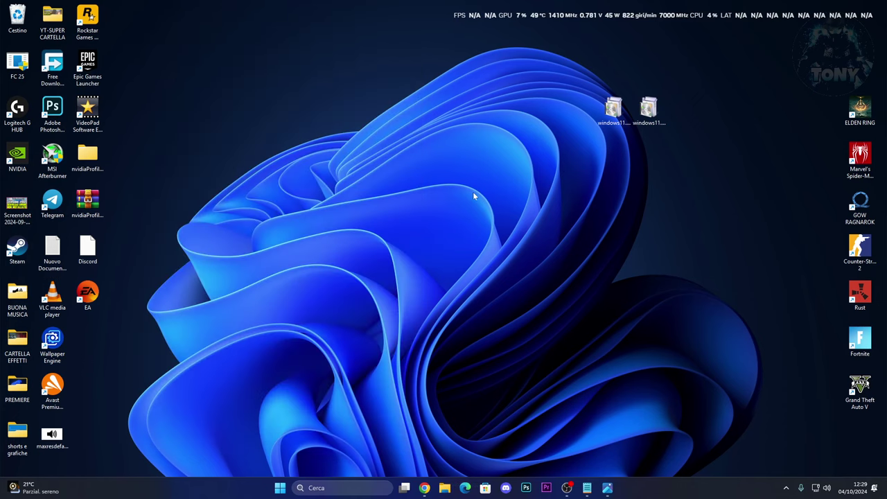